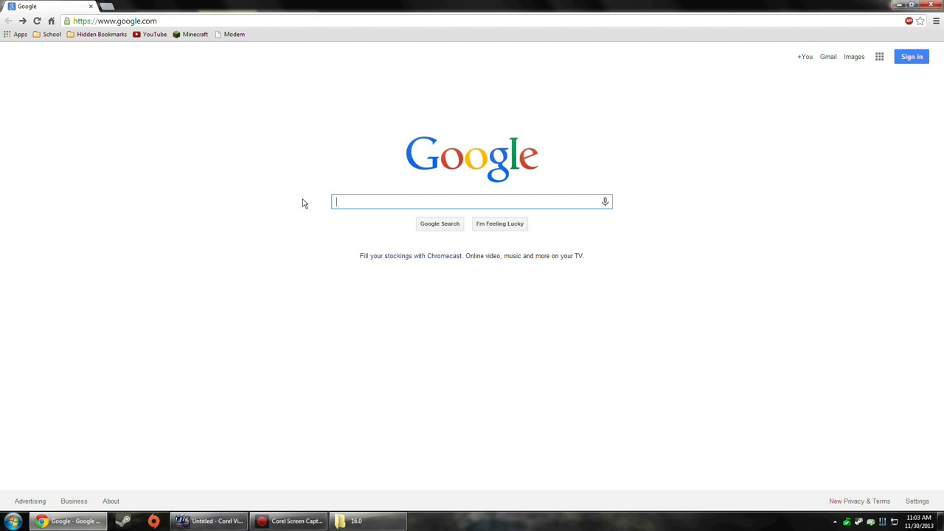
Search Google for 'open broadcaster software' using the autocomplete suggestion.
{"action": "type", "text": "Open"}
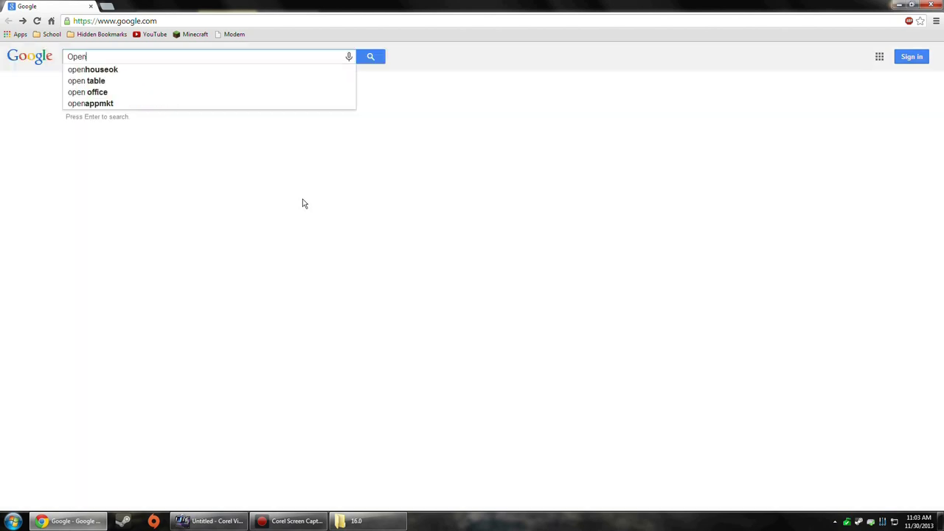
{"action": "type", "text": " Broadca"}
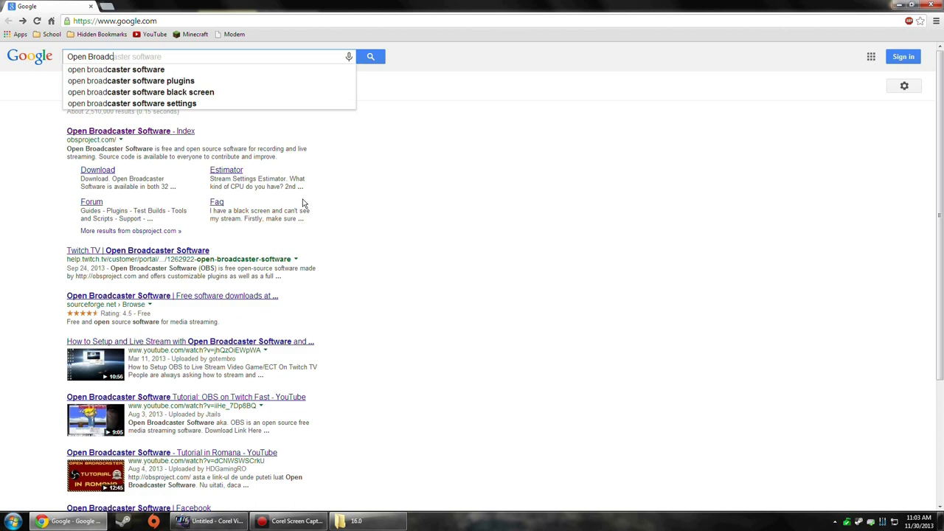
{"action": "left_click", "coordinate": [164, 68]}
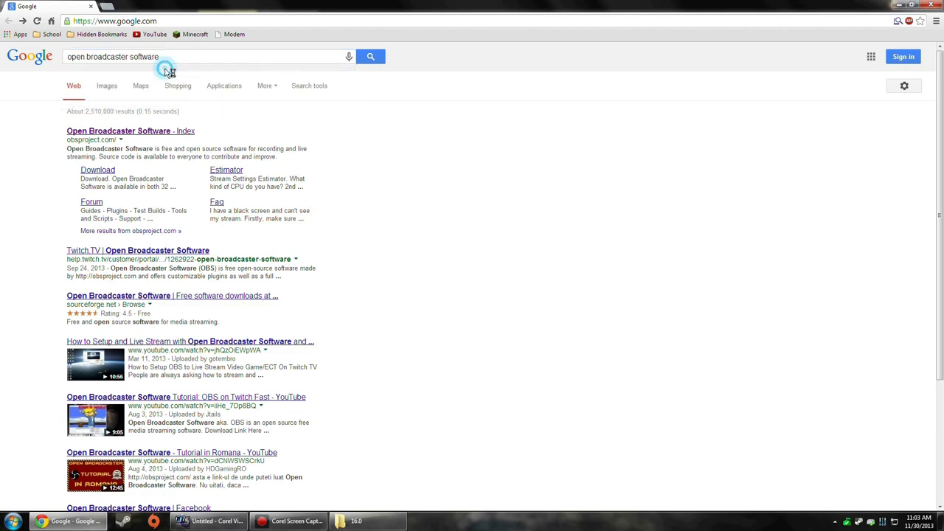
Download OBS_0_584b_Installer.exe from obsproject.com and open the Downloads list.
{"action": "left_click", "coordinate": [176, 134]}
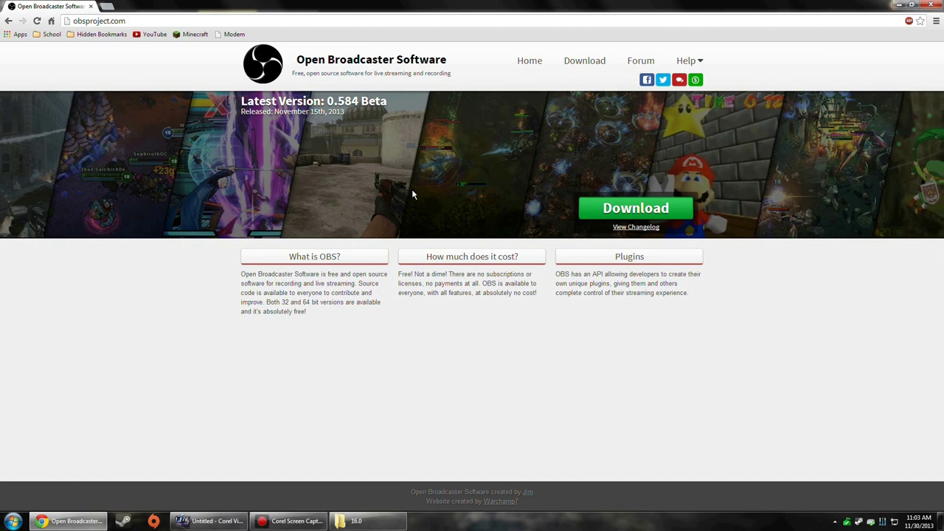
{"action": "left_click", "coordinate": [612, 207]}
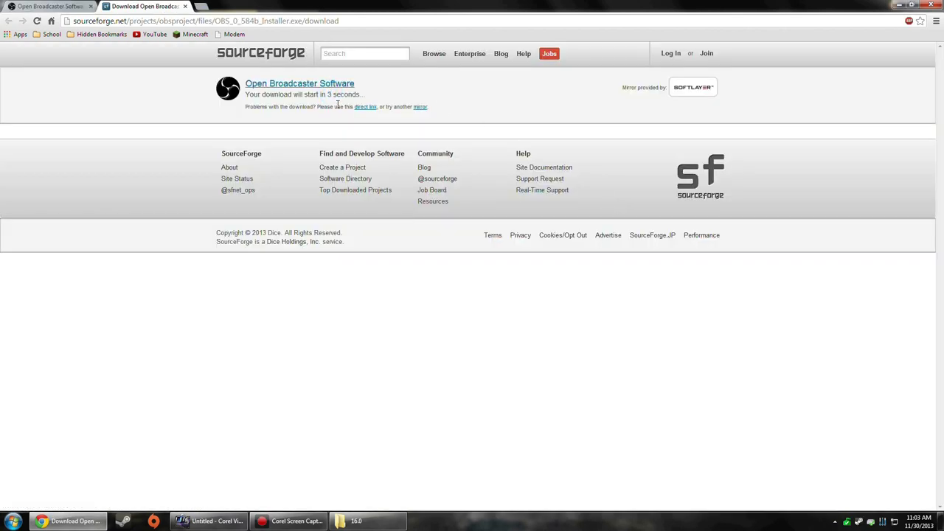
{"action": "left_click_drag", "start_coordinate": [333, 102], "coordinate": [402, 123]}
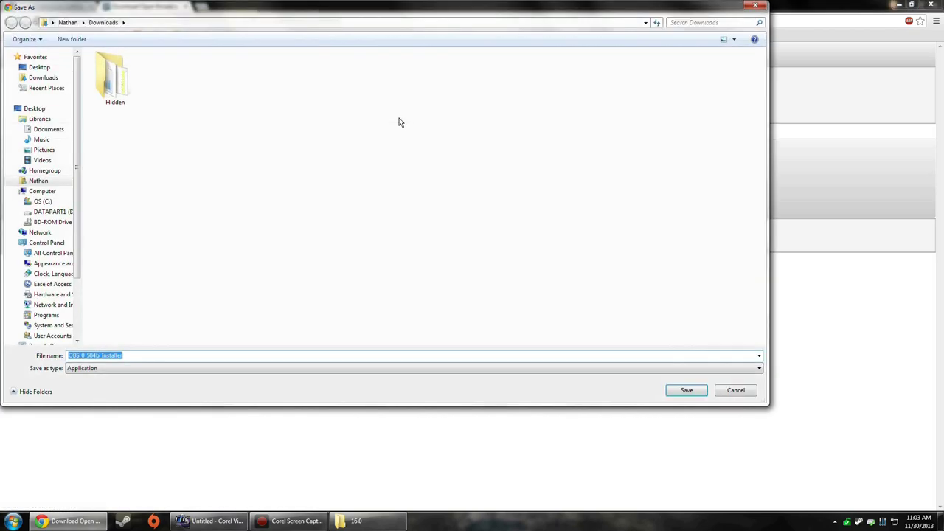
{"action": "left_click", "coordinate": [687, 391]}
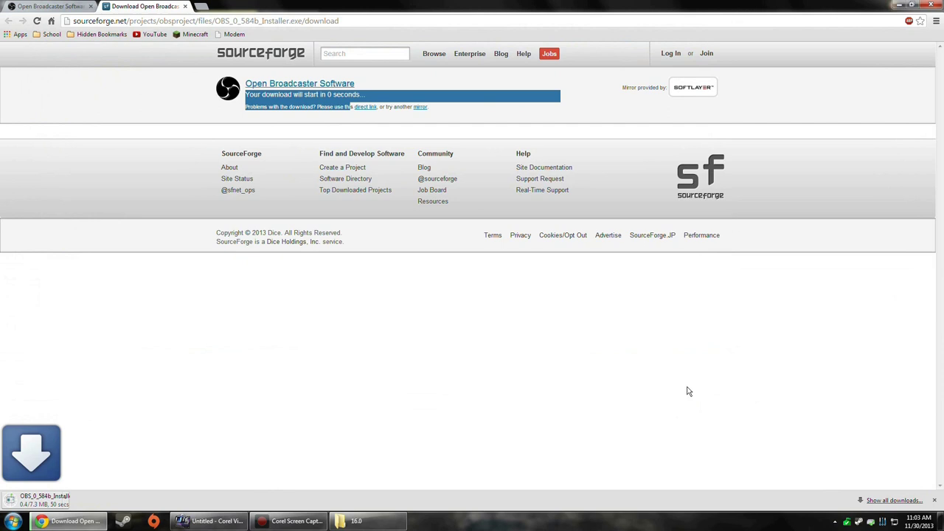
{"action": "left_click", "coordinate": [893, 500]}
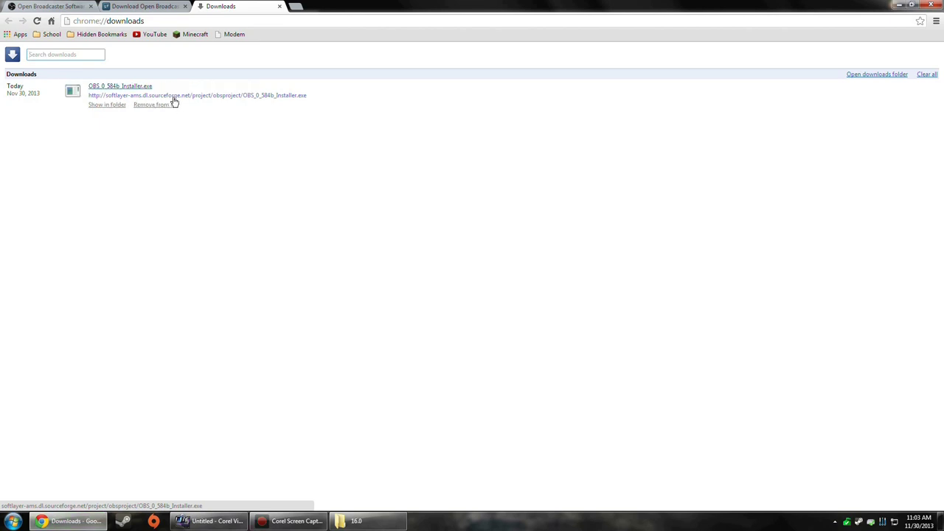
Run OBS_0_584b_Installer from its folder and accept the license to install OBS 0.584b.
{"action": "left_click", "coordinate": [99, 106]}
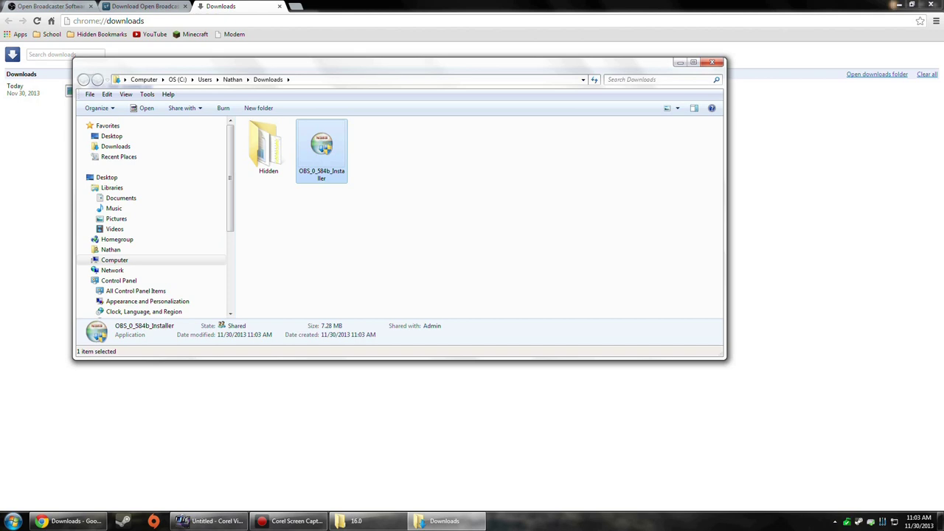
{"action": "double_click", "coordinate": [321, 147]}
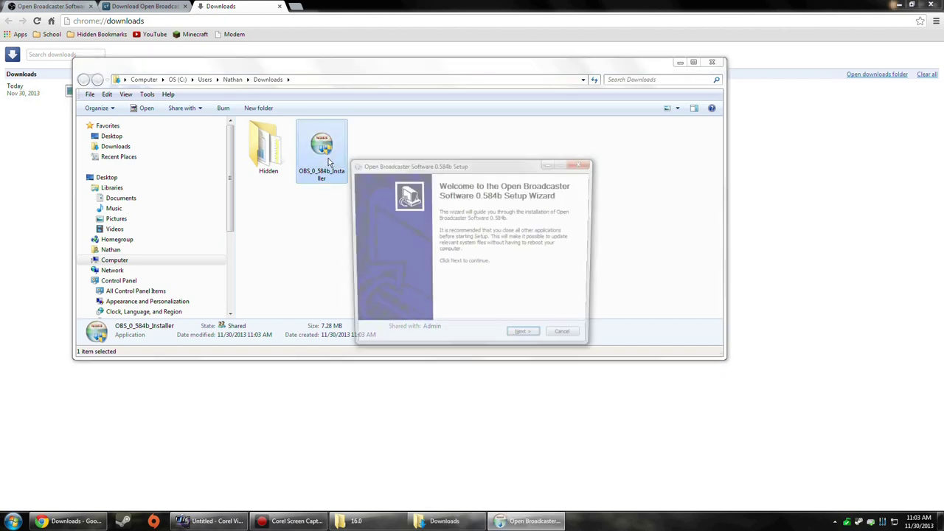
{"action": "left_click", "coordinate": [535, 340]}
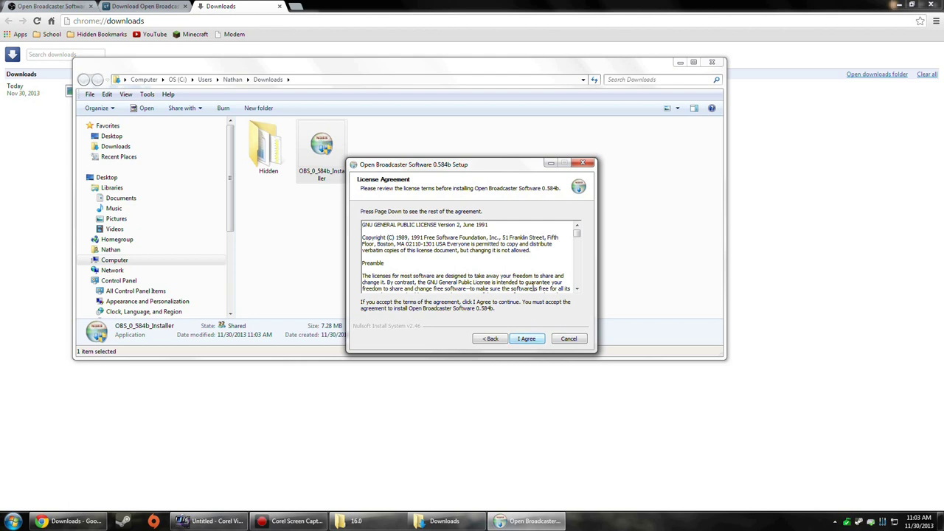
{"action": "left_click", "coordinate": [526, 338]}
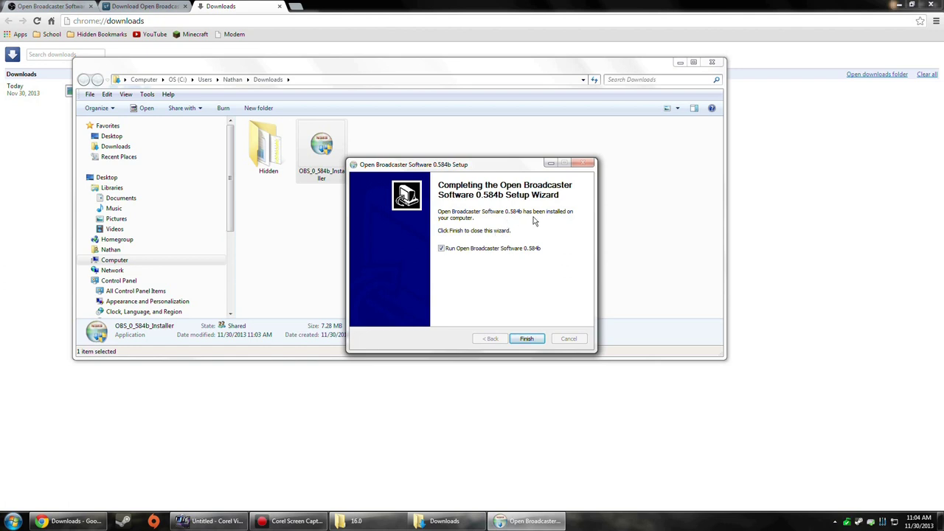
Finish setup, accept the Streaming Services List update, and relaunch OBS.
{"action": "left_click", "coordinate": [530, 340]}
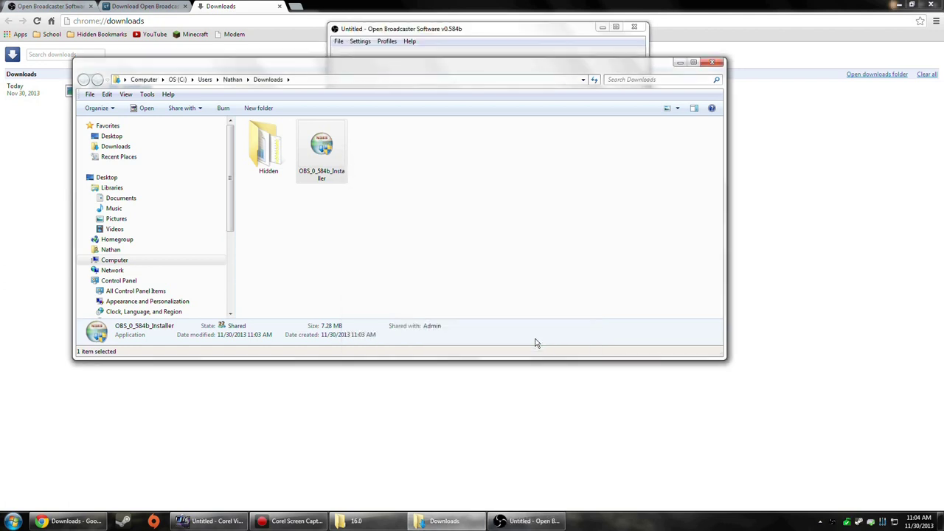
{"action": "left_click", "coordinate": [680, 62]}
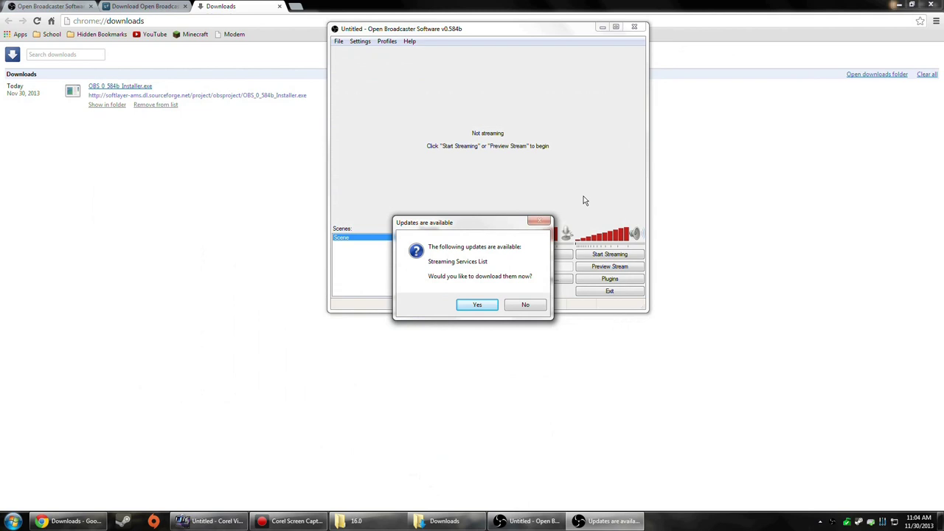
{"action": "left_click", "coordinate": [479, 305]}
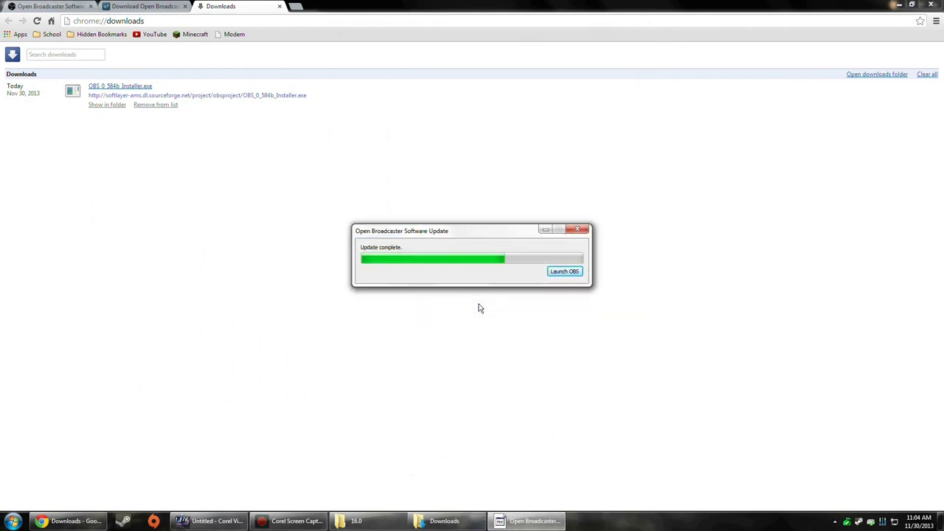
{"action": "left_click", "coordinate": [553, 272]}
Move the OBS window down-left and dismiss the Scenes context menu.
{"action": "left_click_drag", "start_coordinate": [477, 35], "coordinate": [323, 96]}
{"action": "right_click", "coordinate": [243, 301]}
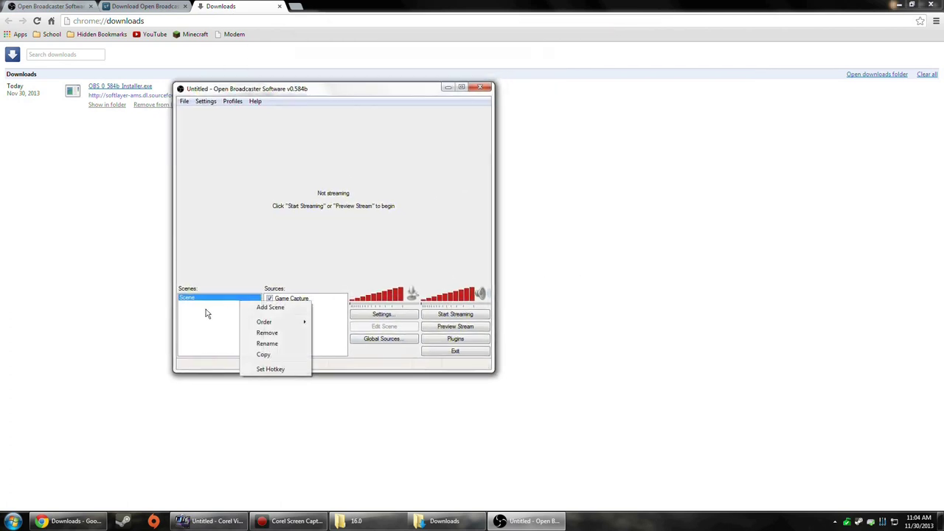
{"action": "left_click", "coordinate": [219, 333]}
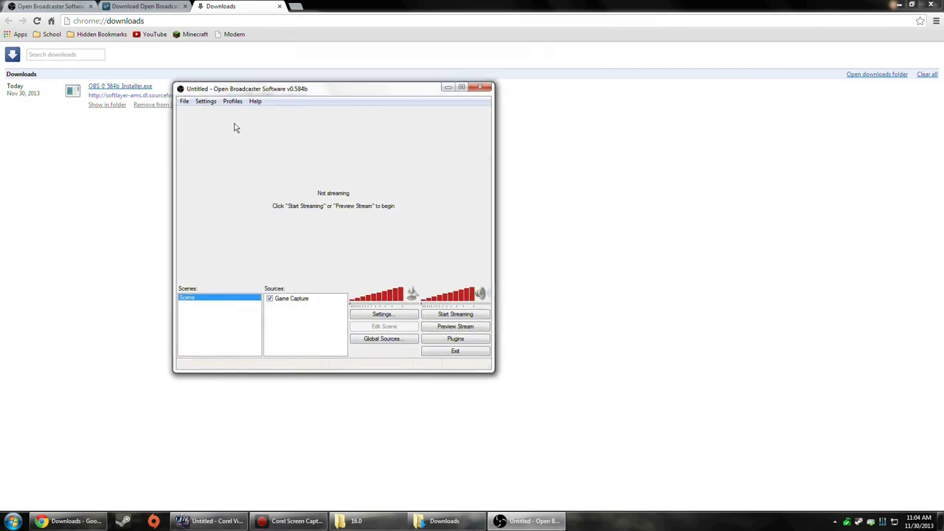
In Settings > Encoding, keep quality balance at 10 and set max bitrate to 10000 kb/s.
{"action": "left_click", "coordinate": [205, 102]}
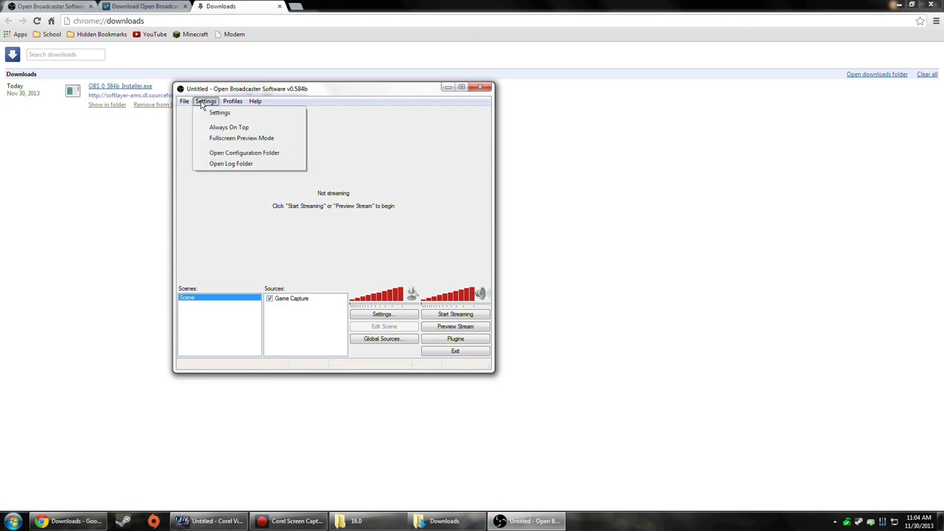
{"action": "left_click", "coordinate": [233, 114]}
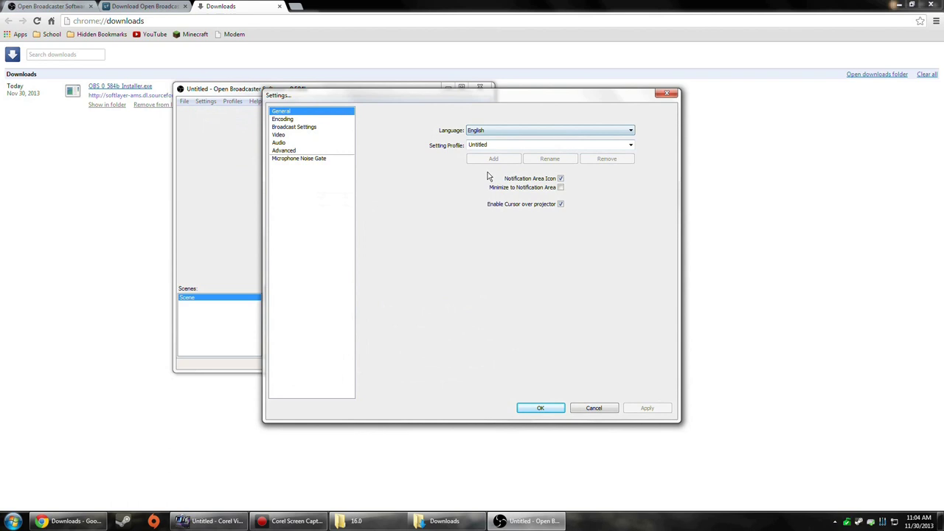
{"action": "left_click", "coordinate": [303, 119]}
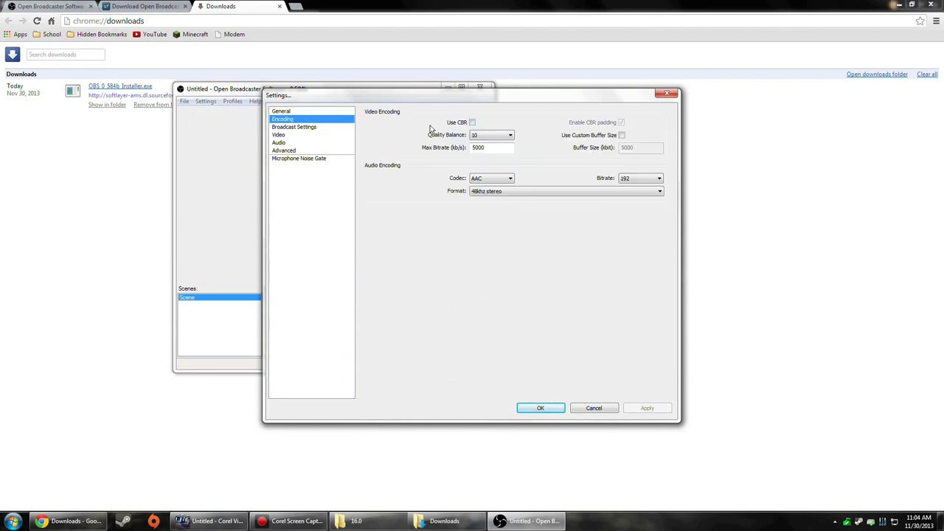
{"action": "left_click", "coordinate": [485, 137]}
{"action": "left_click", "coordinate": [488, 208]}
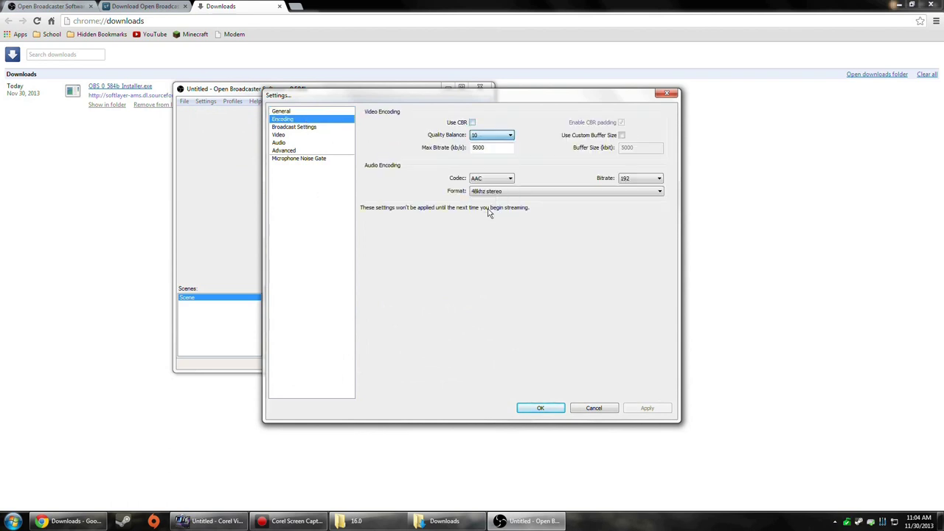
{"action": "mouse_move", "coordinate": [479, 147]}
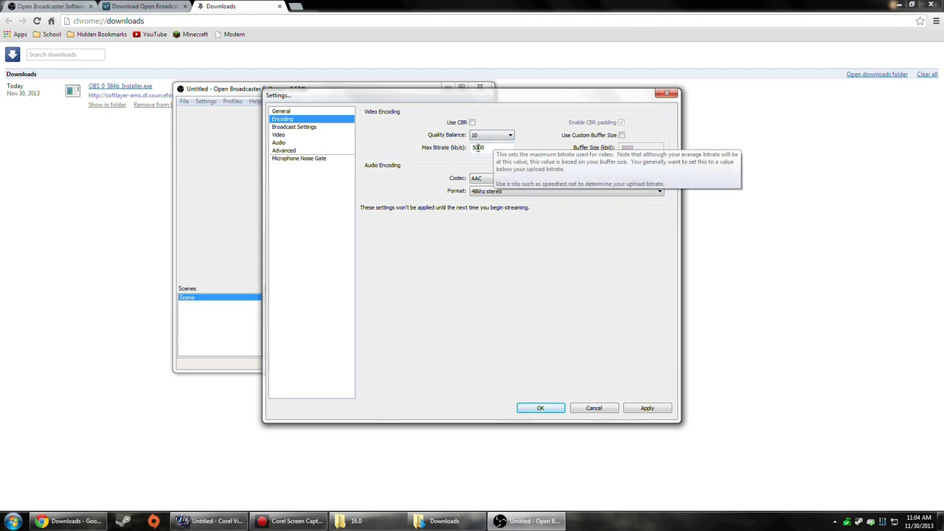
{"action": "left_click", "coordinate": [477, 147]}
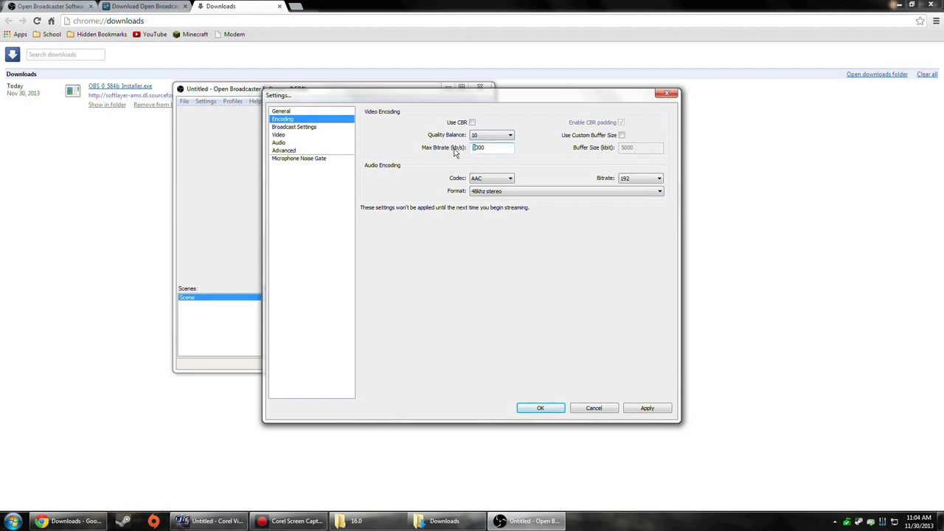
{"action": "key", "text": "BackSpace"}
{"action": "type", "text": "1"}
Set audio bitrate to 320 with 48khz stereo format and apply the encoding settings.
{"action": "left_click", "coordinate": [649, 177]}
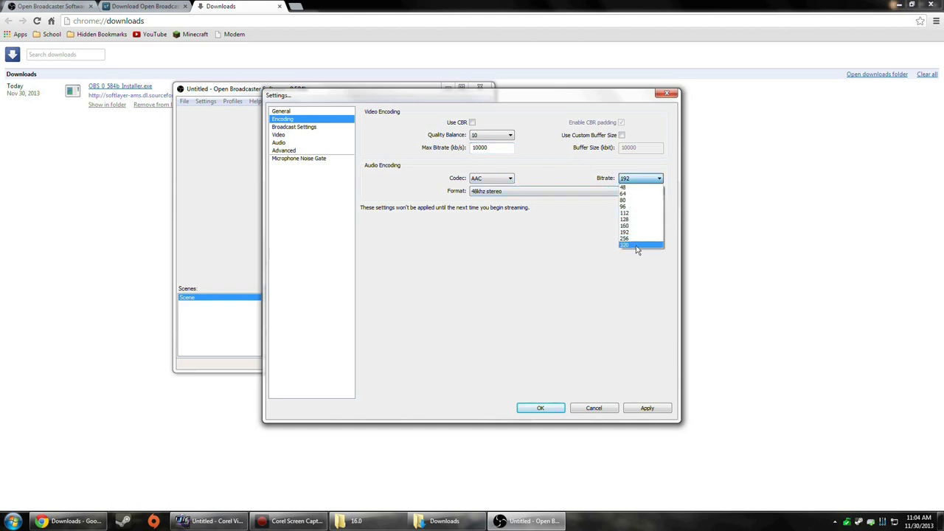
{"action": "left_click", "coordinate": [637, 247]}
{"action": "left_click", "coordinate": [514, 194]}
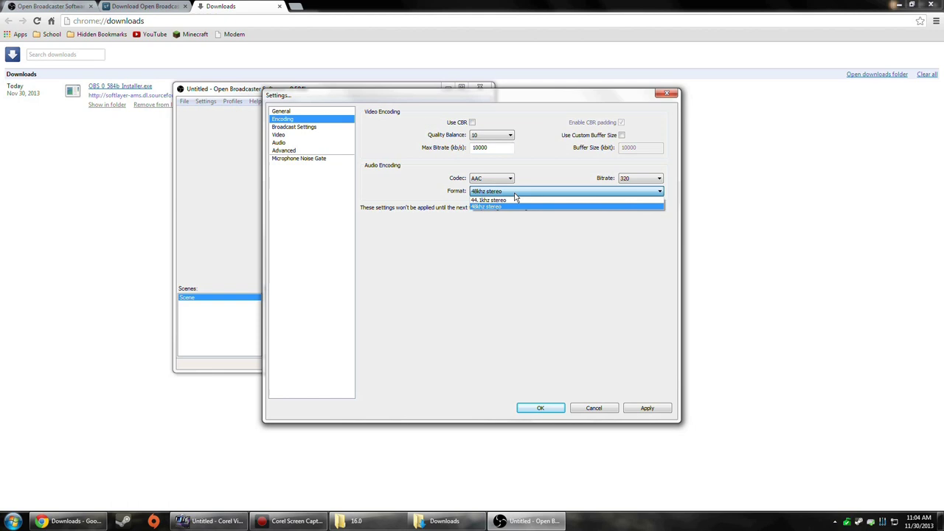
{"action": "left_click", "coordinate": [514, 200]}
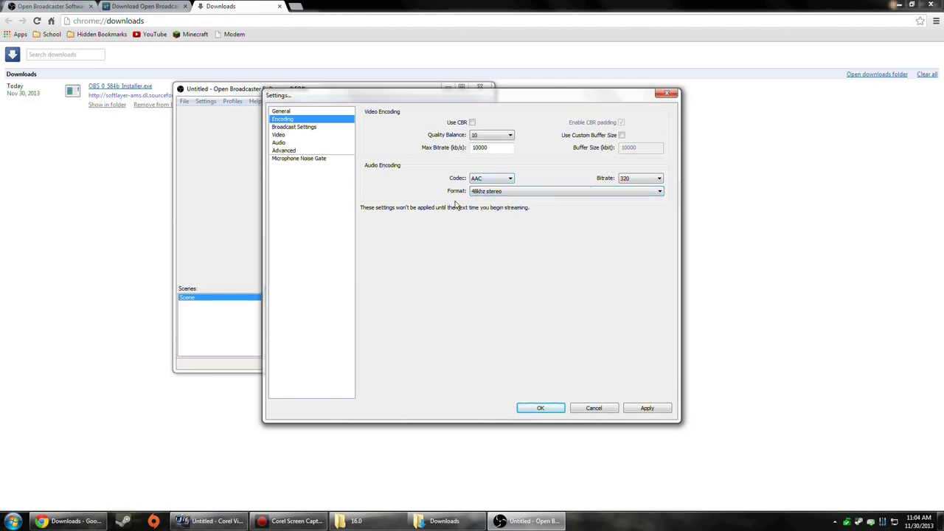
{"action": "left_click", "coordinate": [647, 408]}
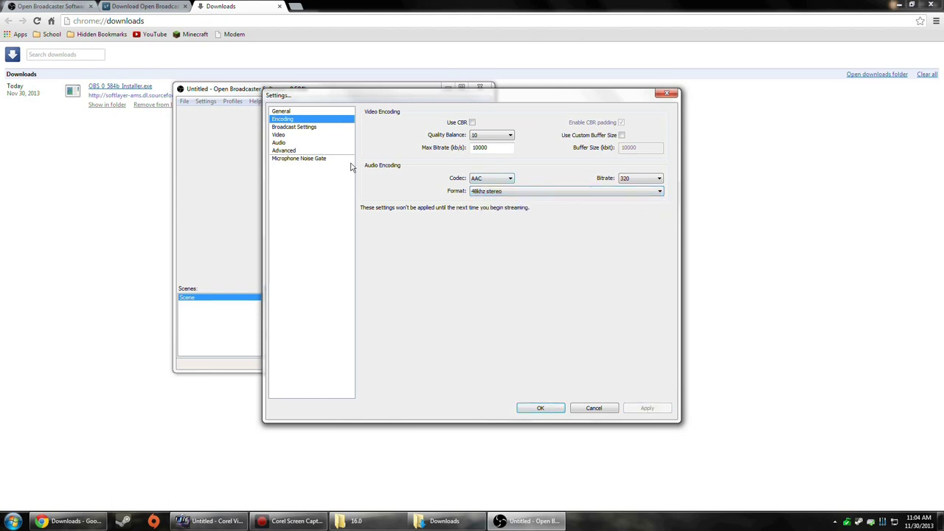
Show Broadcast Settings: File Output Only mode saving to D:\Fraps Videos\Video1 (01).mp4.
{"action": "left_click", "coordinate": [309, 129]}
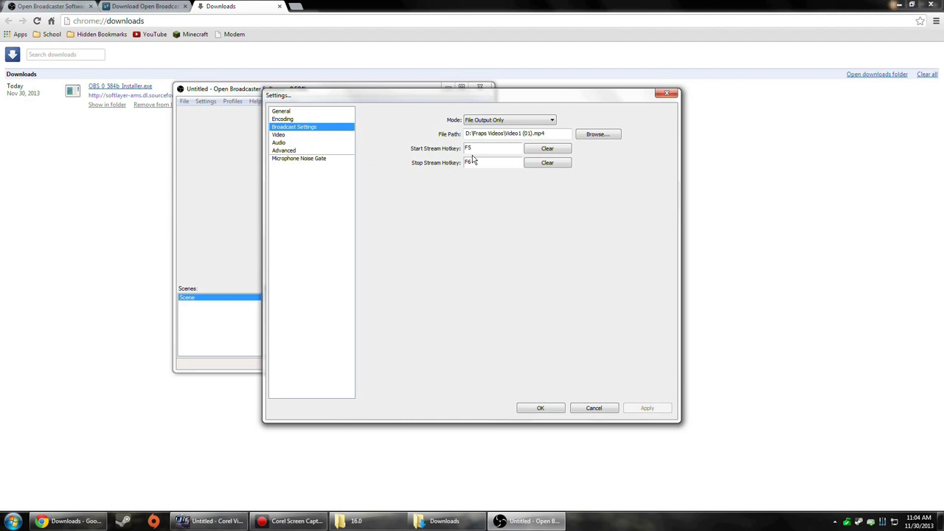
Show Video settings: 1920x1080 base downscaled 1.50 to 1280x720 at 30 FPS.
{"action": "left_click", "coordinate": [292, 136]}
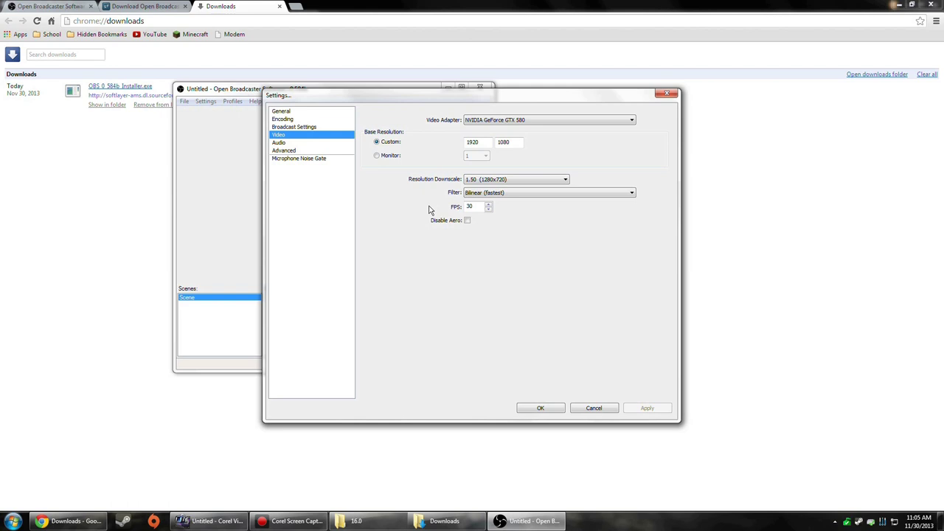
Look over the Audio and Advanced settings pages, then return to General.
{"action": "left_click", "coordinate": [279, 143]}
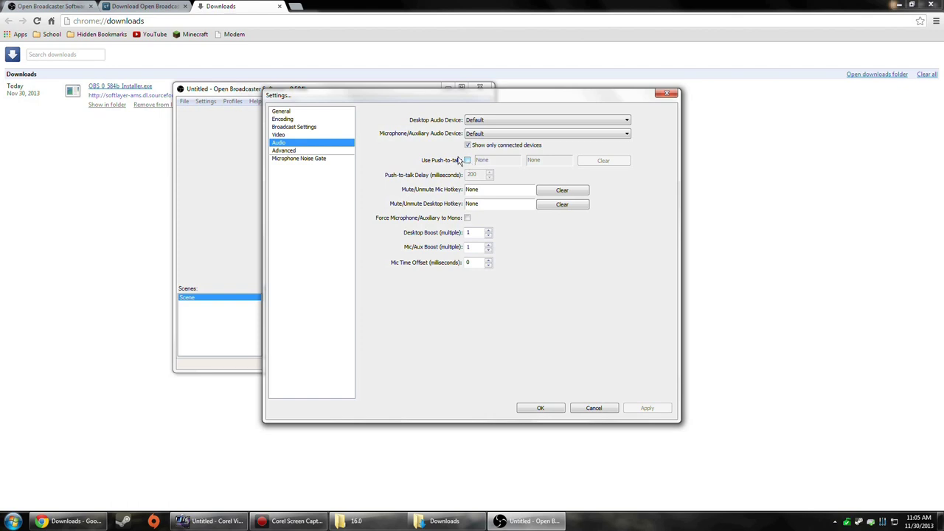
{"action": "left_click", "coordinate": [321, 154]}
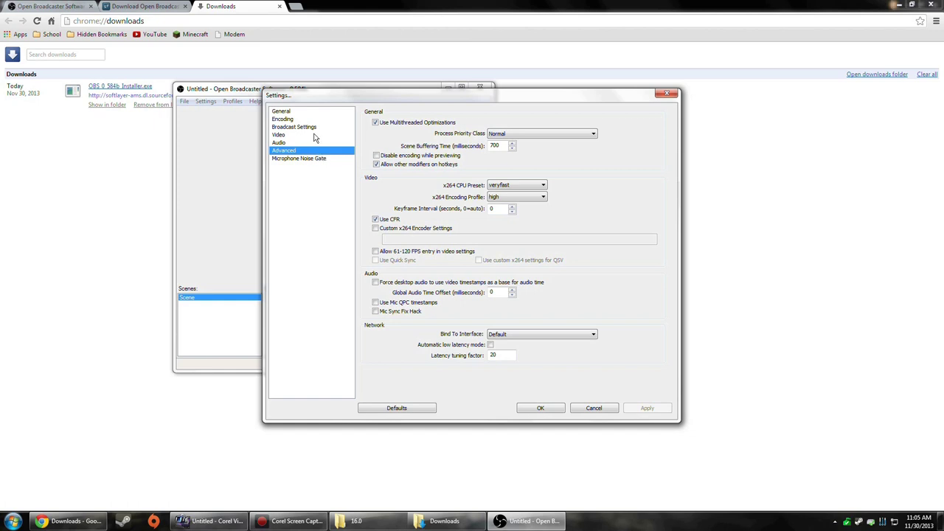
{"action": "left_click", "coordinate": [308, 111]}
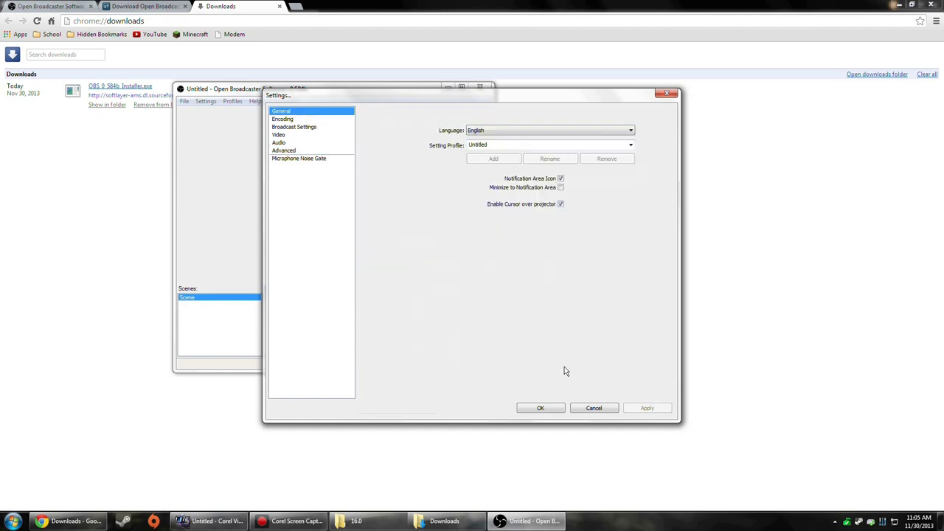
Save the settings and add a new scene named 'Example'.
{"action": "left_click", "coordinate": [546, 408]}
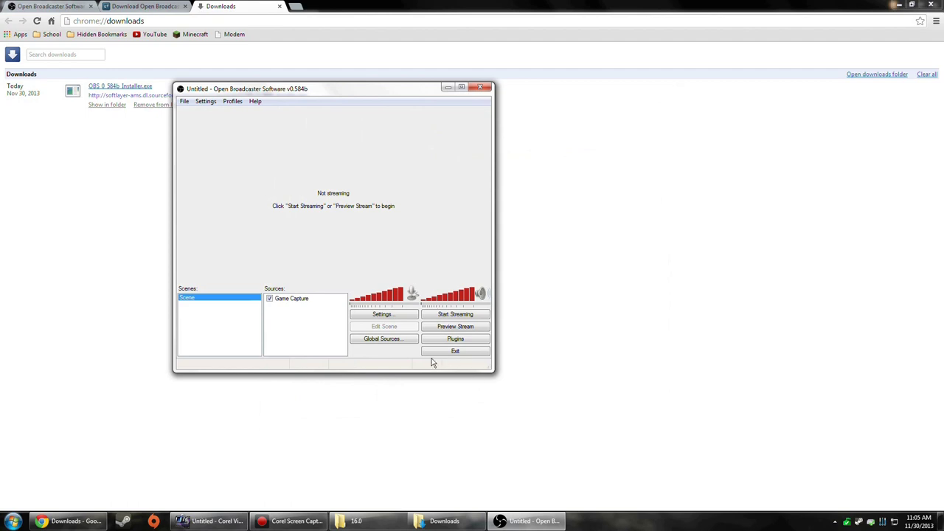
{"action": "right_click", "coordinate": [221, 327]}
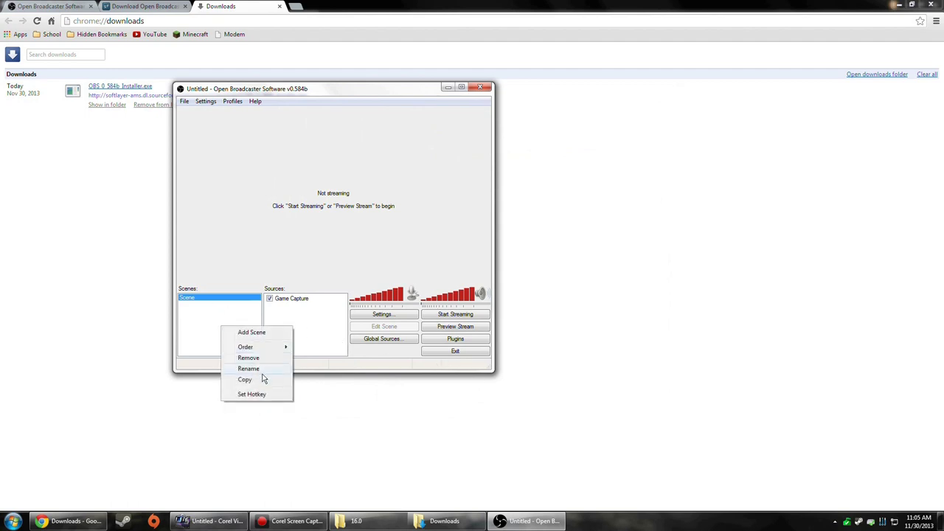
{"action": "left_click", "coordinate": [270, 333]}
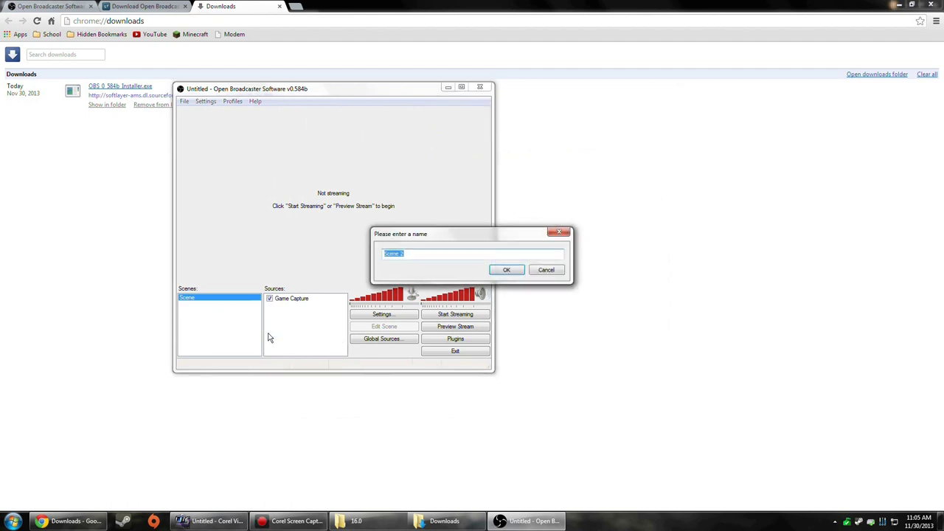
{"action": "type", "text": "Example"}
{"action": "key", "text": "Return"}
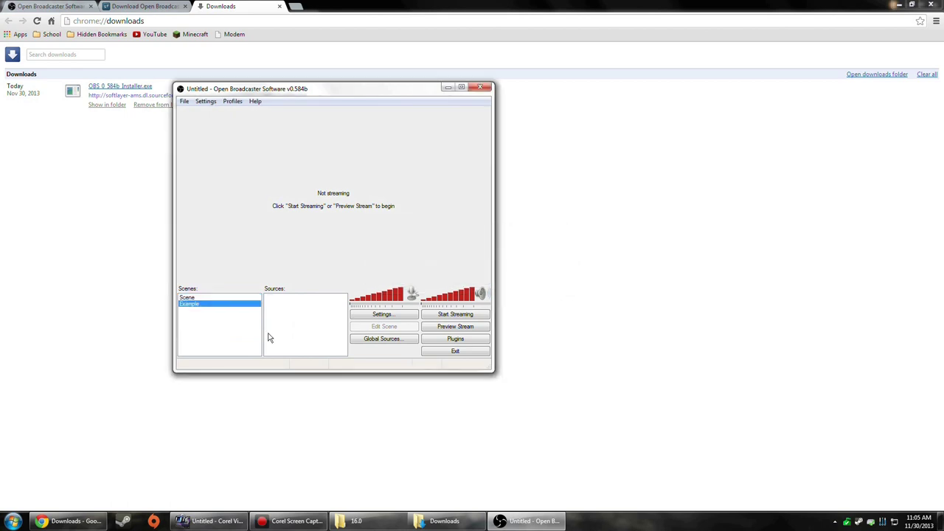
Add a Game Capture source named 'Example Game Capture' with default settings.
{"action": "right_click", "coordinate": [311, 313]}
{"action": "mouse_move", "coordinate": [326, 322]}
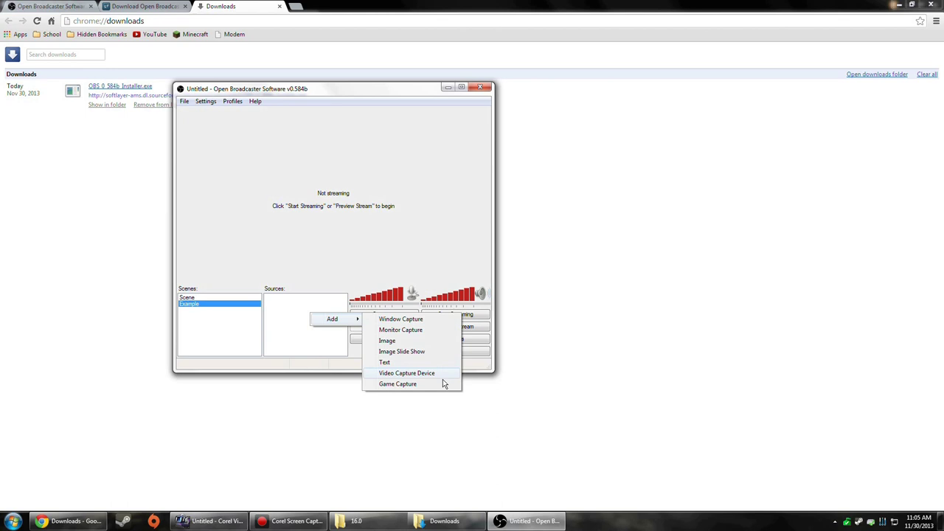
{"action": "left_click", "coordinate": [441, 384]}
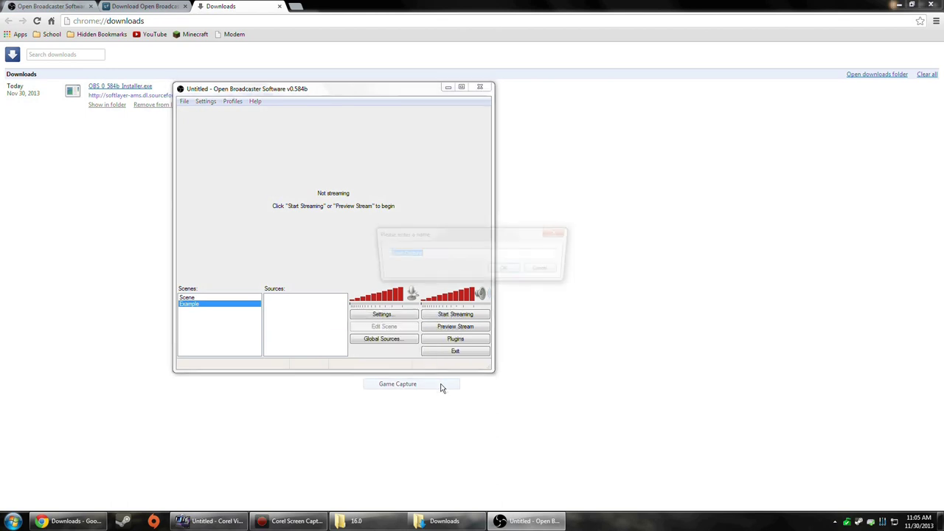
{"action": "type", "text": "E"}
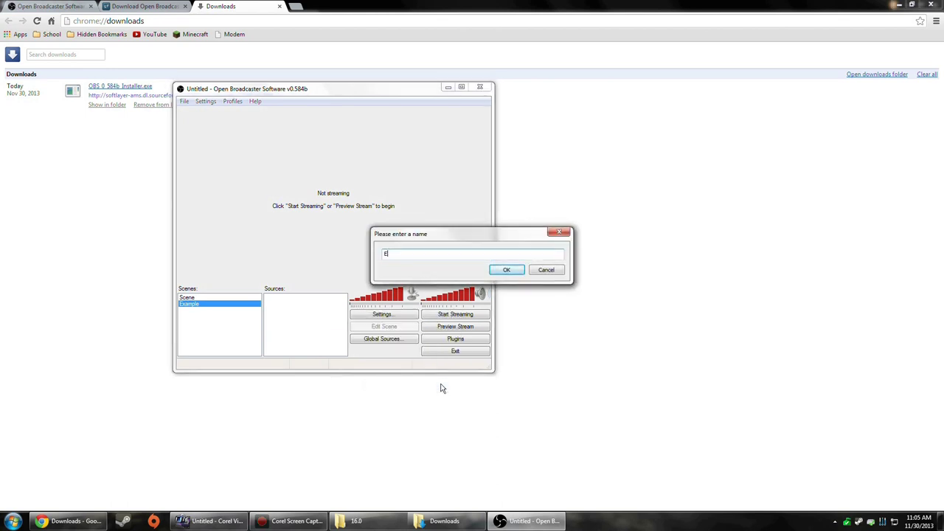
{"action": "type", "text": "xample Game Capture"}
{"action": "key", "text": "Return"}
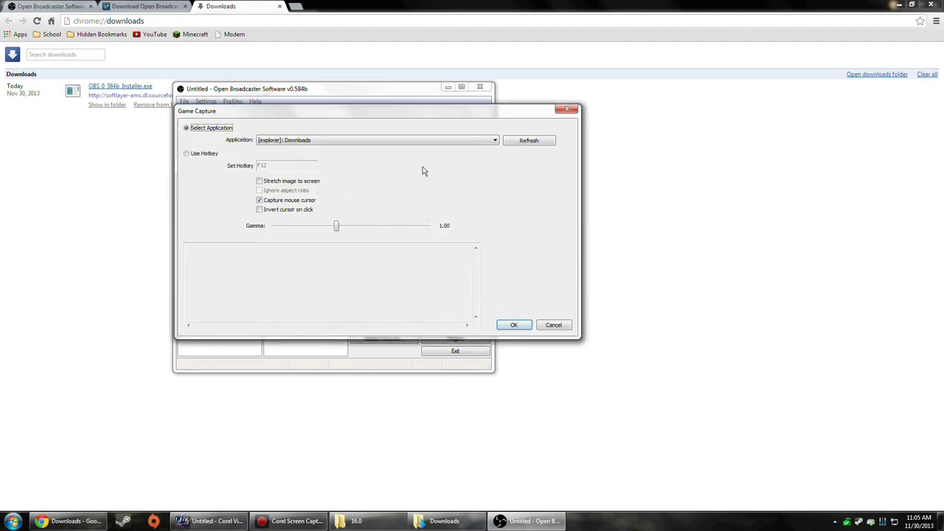
{"action": "left_click", "coordinate": [513, 326]}
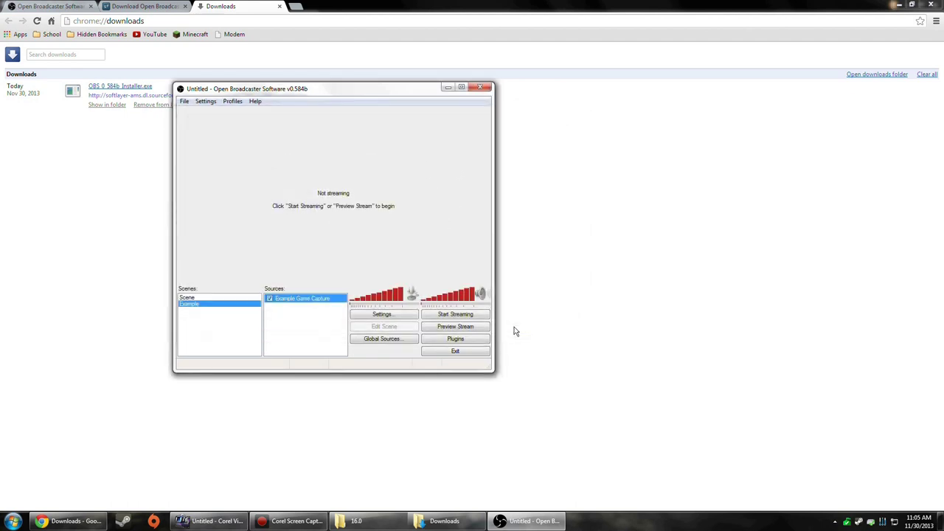
Open the Steam library from the tray icon and launch Team Fortress 2.
{"action": "left_click", "coordinate": [857, 522]}
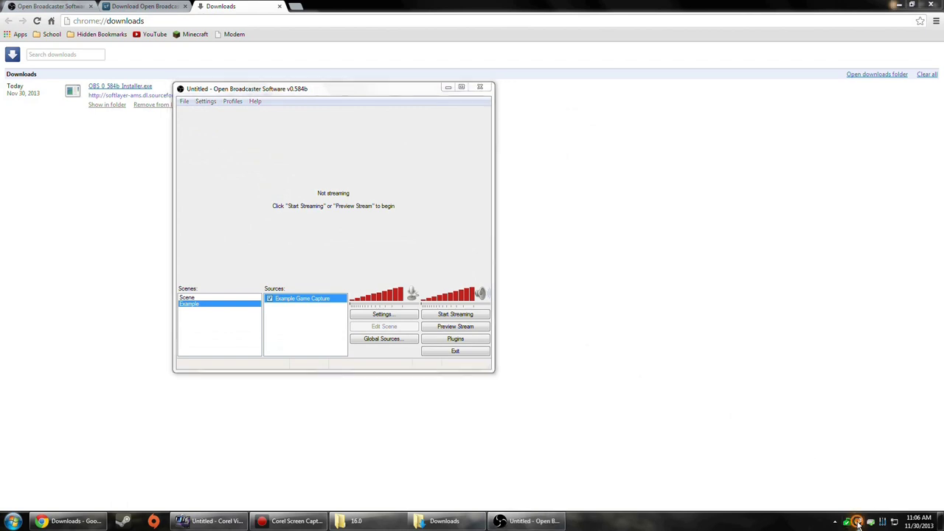
{"action": "right_click", "coordinate": [857, 522]}
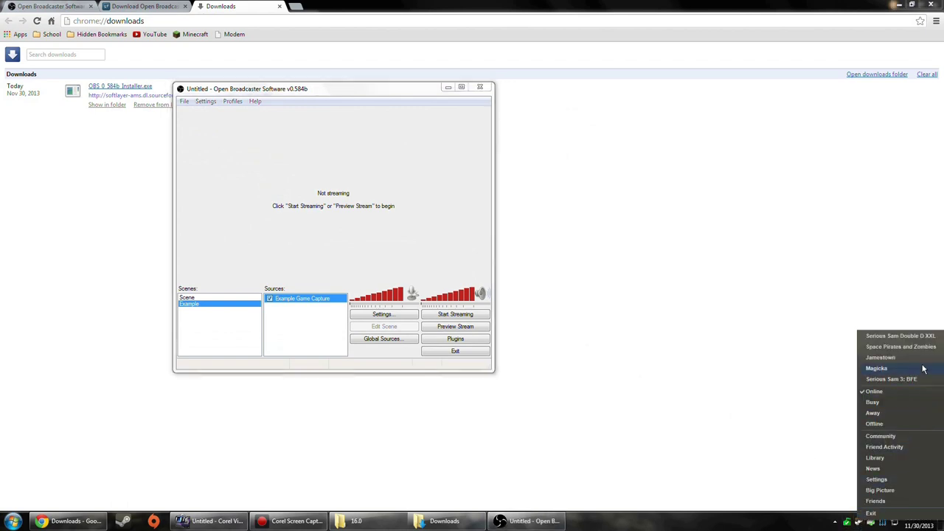
{"action": "left_click", "coordinate": [894, 458]}
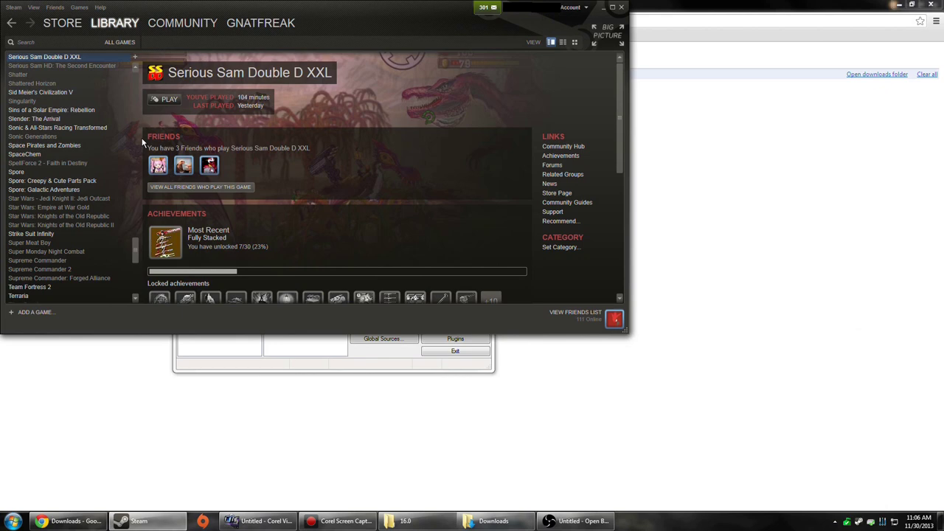
{"action": "double_click", "coordinate": [59, 286]}
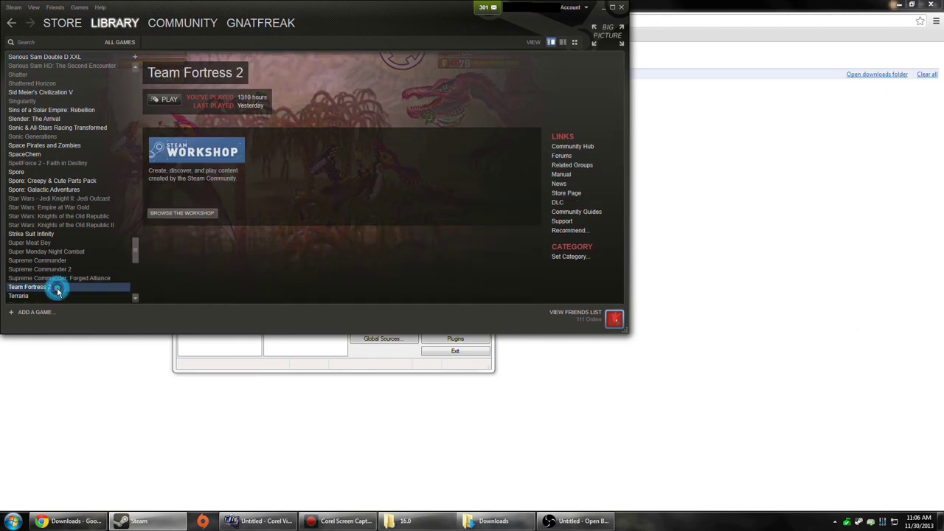
{"action": "left_click", "coordinate": [418, 356]}
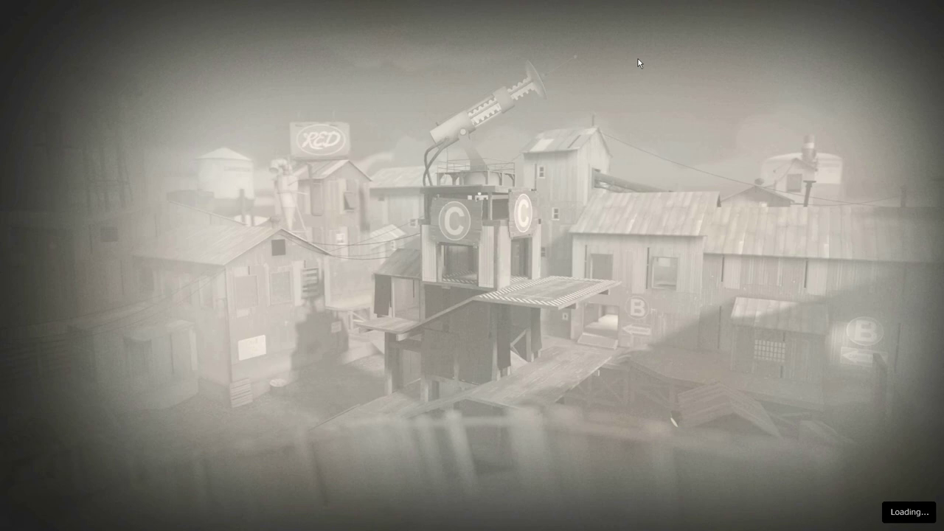
Set the Example Game Capture source's application to [hl2]: Team Fortress 2.
{"action": "key", "text": "alt+Tab"}
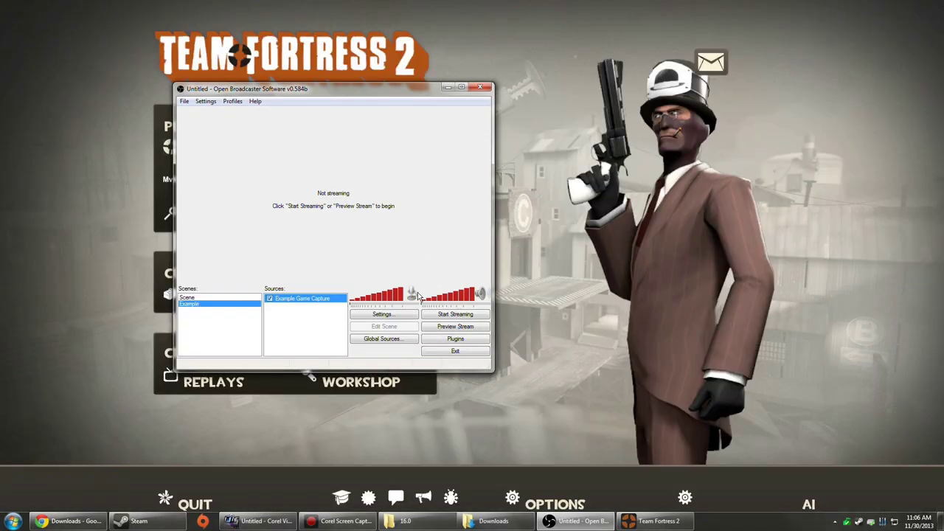
{"action": "right_click", "coordinate": [311, 298]}
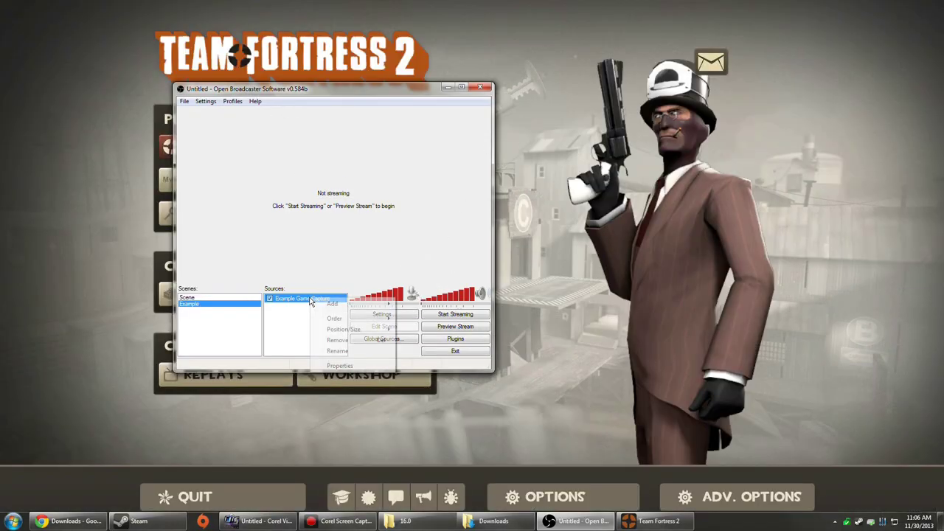
{"action": "left_click", "coordinate": [339, 369]}
{"action": "left_click", "coordinate": [326, 146]}
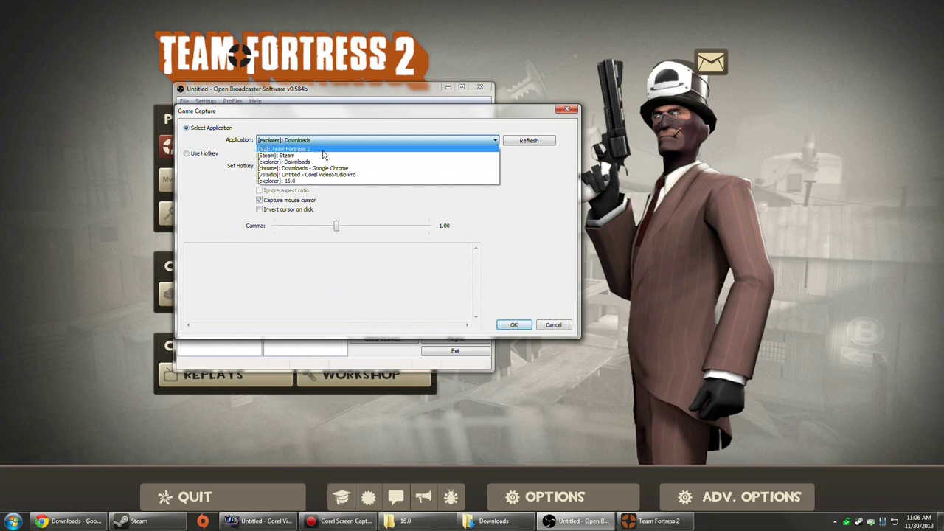
{"action": "left_click", "coordinate": [353, 163]}
{"action": "left_click", "coordinate": [514, 325]}
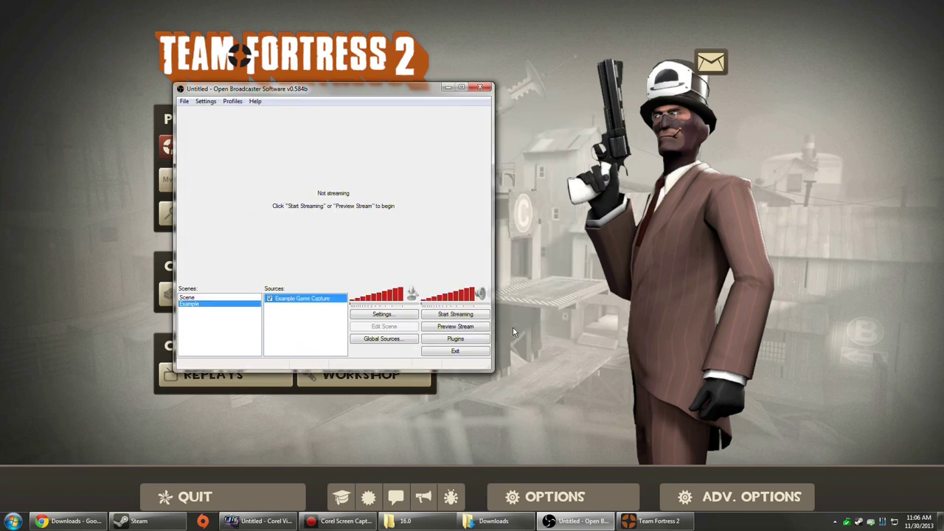
Start recording and capture Team Fortress 2's Servers browser as a test clip.
{"action": "key", "text": "Return"}
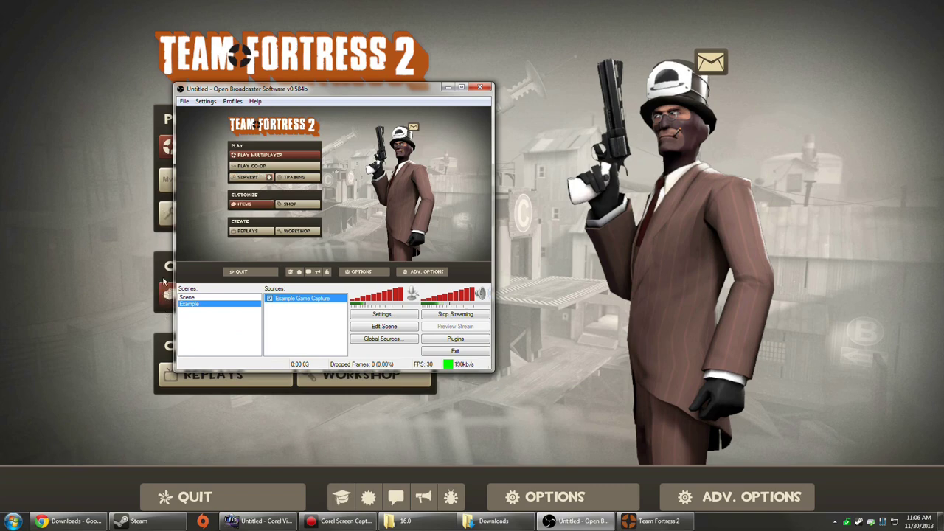
{"action": "left_click_drag", "start_coordinate": [273, 89], "coordinate": [562, 64]}
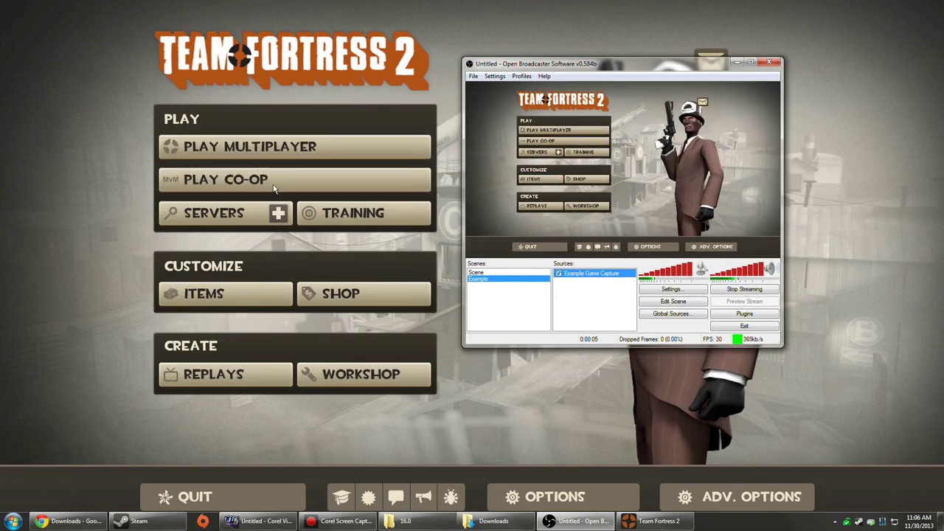
{"action": "left_click", "coordinate": [214, 214]}
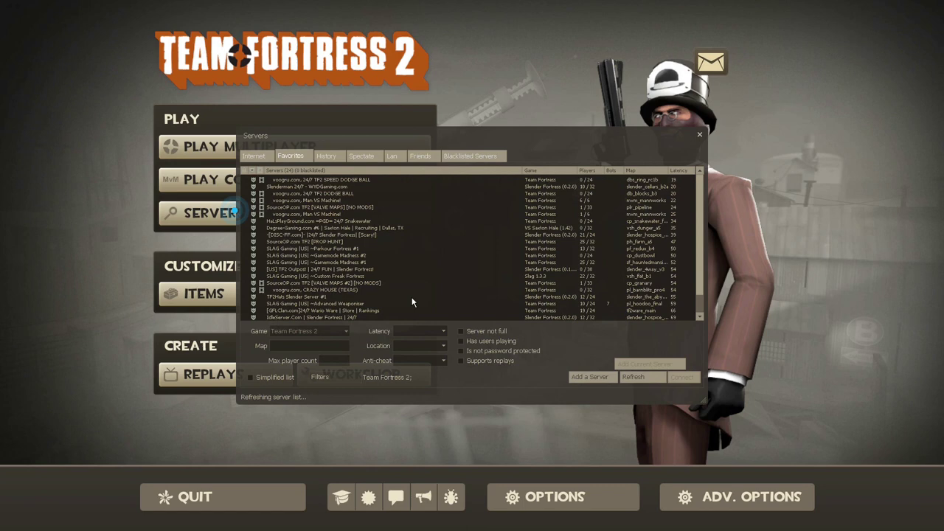
{"action": "scroll", "coordinate": [366, 272], "scroll_direction": "down", "scroll_amount": 1}
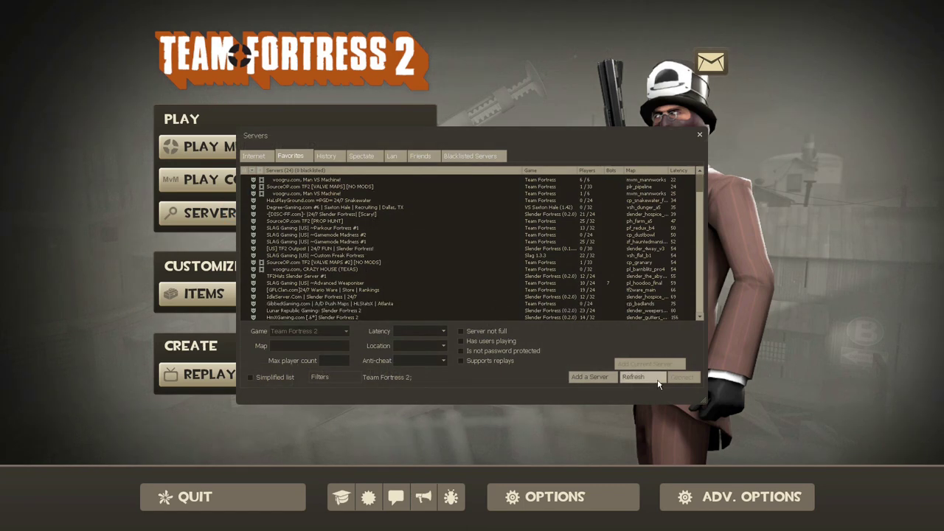
{"action": "key", "text": "alt+Tab"}
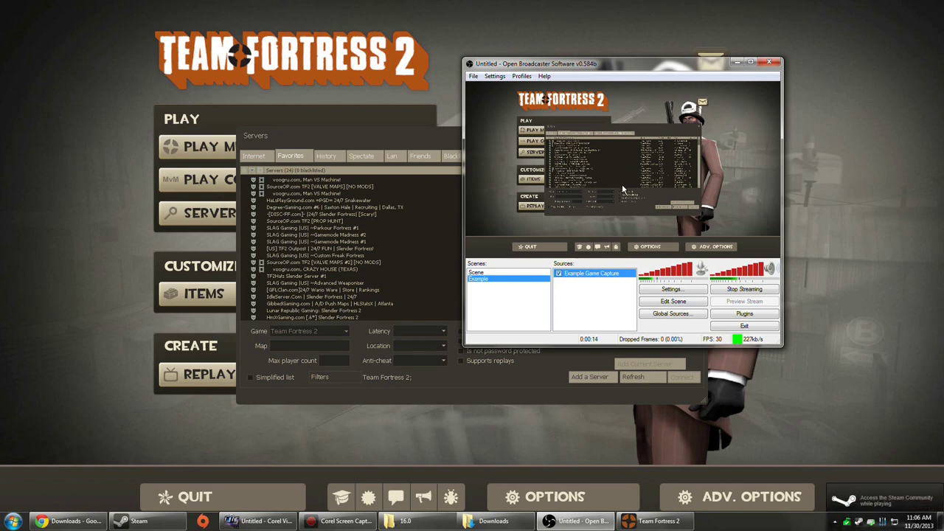
{"action": "left_click", "coordinate": [13, 521]}
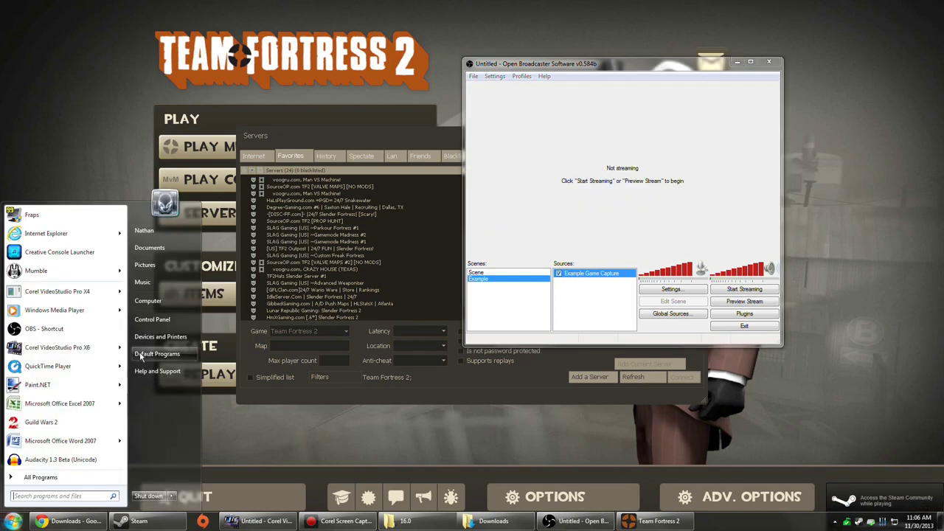
{"action": "left_click", "coordinate": [186, 306]}
{"action": "double_click", "coordinate": [424, 151]}
{"action": "double_click", "coordinate": [417, 155]}
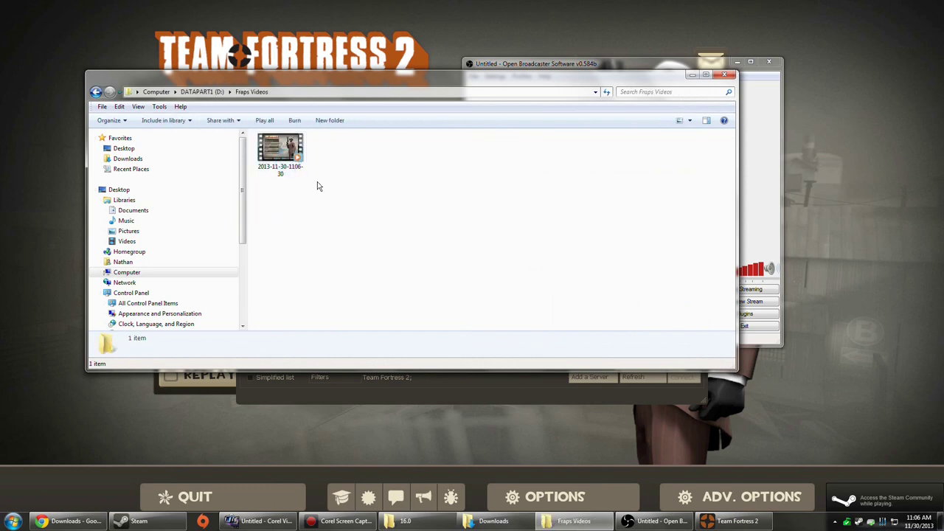
{"action": "double_click", "coordinate": [277, 153]}
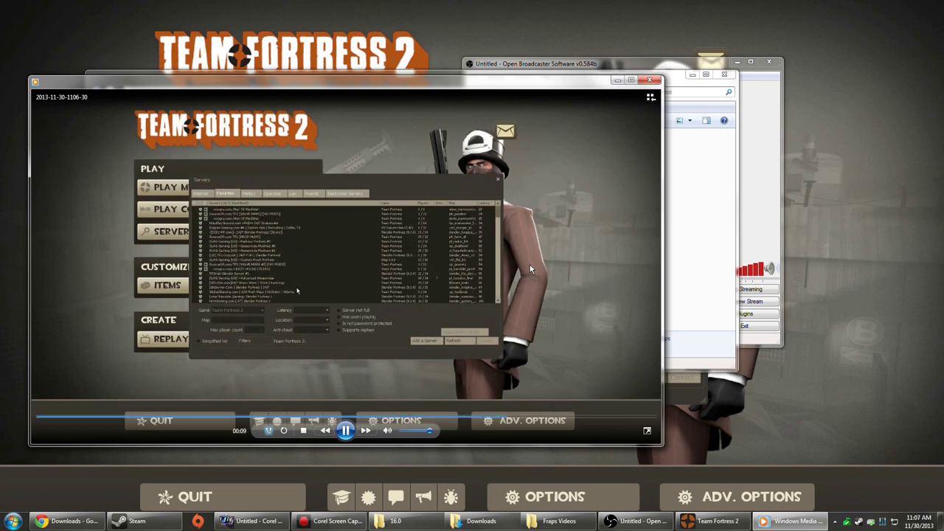
Close the player, confirm the clip is a 1280×720 30 fps MP4, and return to TF2.
{"action": "left_click", "coordinate": [649, 80]}
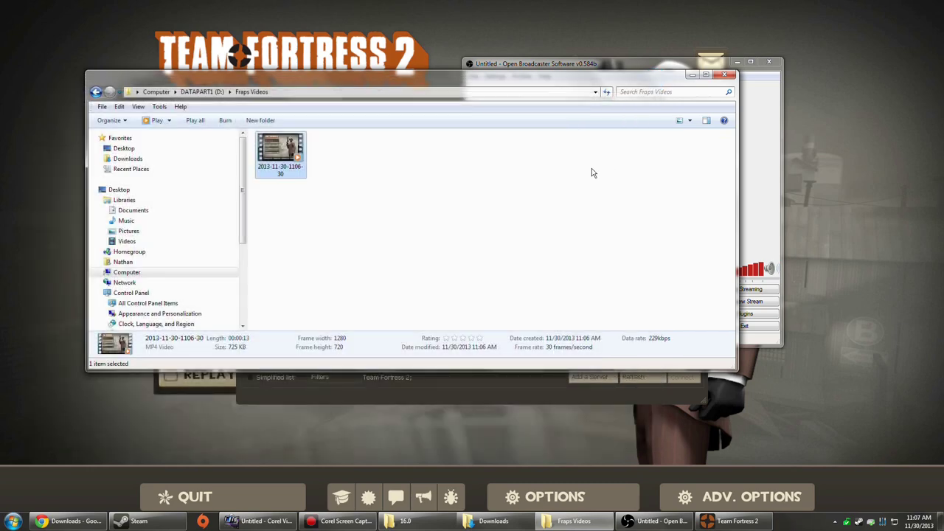
{"action": "right_click", "coordinate": [284, 162]}
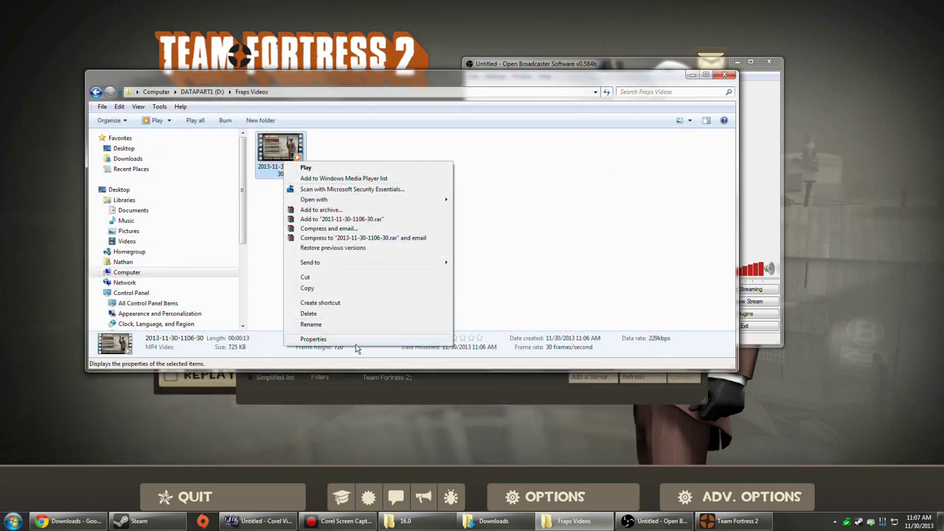
{"action": "left_click", "coordinate": [548, 270]}
{"action": "left_click", "coordinate": [303, 143]}
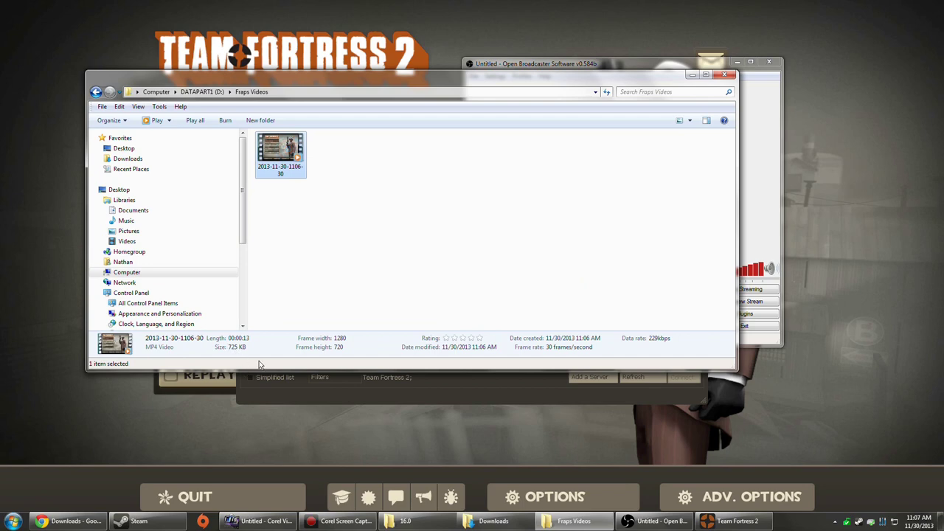
{"action": "left_click", "coordinate": [462, 338]}
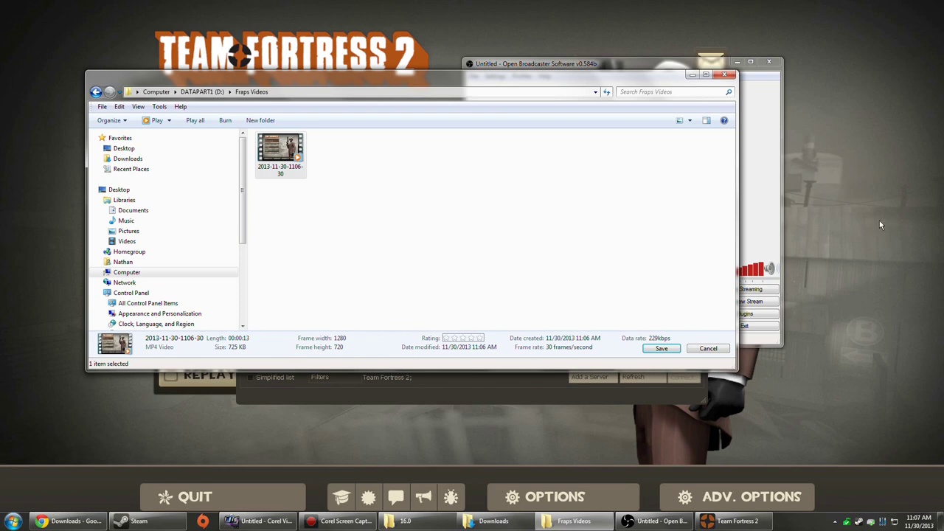
{"action": "left_click", "coordinate": [866, 243]}
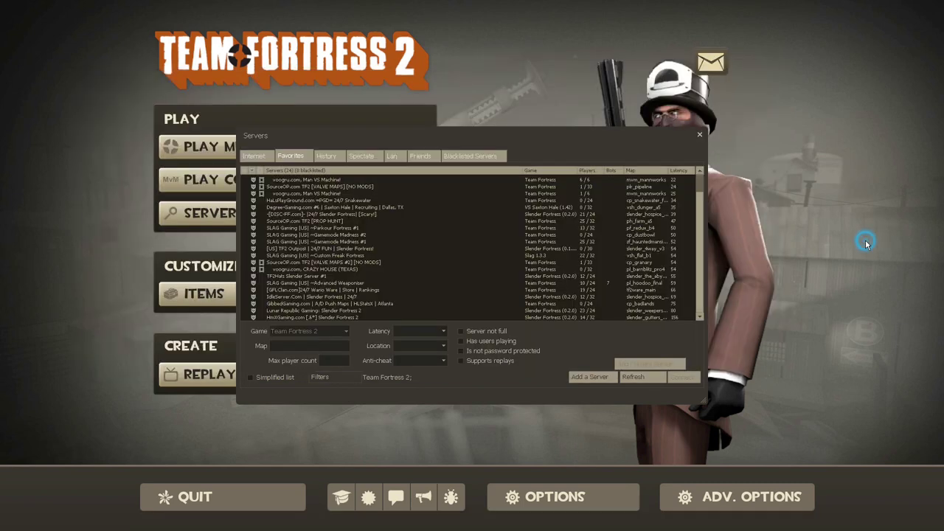
Quit Team Fortress 2, move Explorer aside, and review then close the OBS Settings.
{"action": "left_click", "coordinate": [266, 488]}
{"action": "left_click_drag", "start_coordinate": [702, 83], "coordinate": [560, 82]}
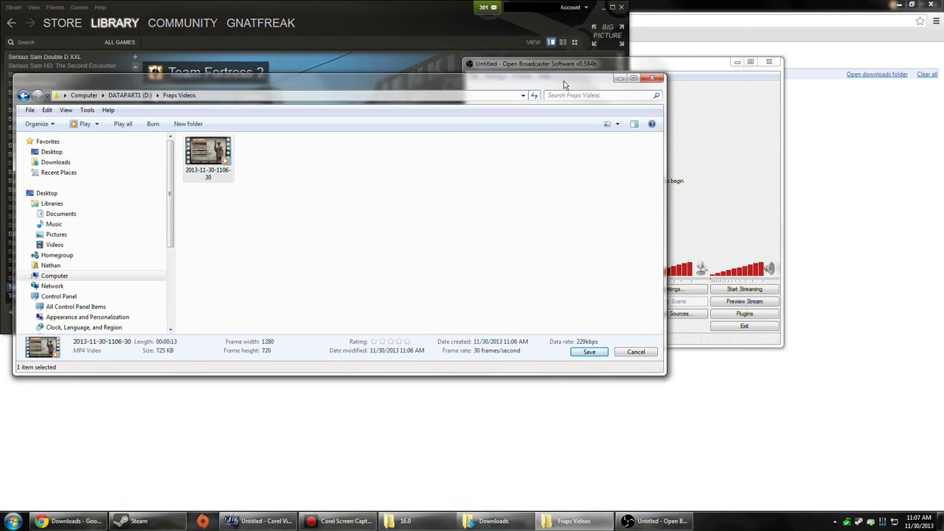
{"action": "left_click", "coordinate": [743, 173]}
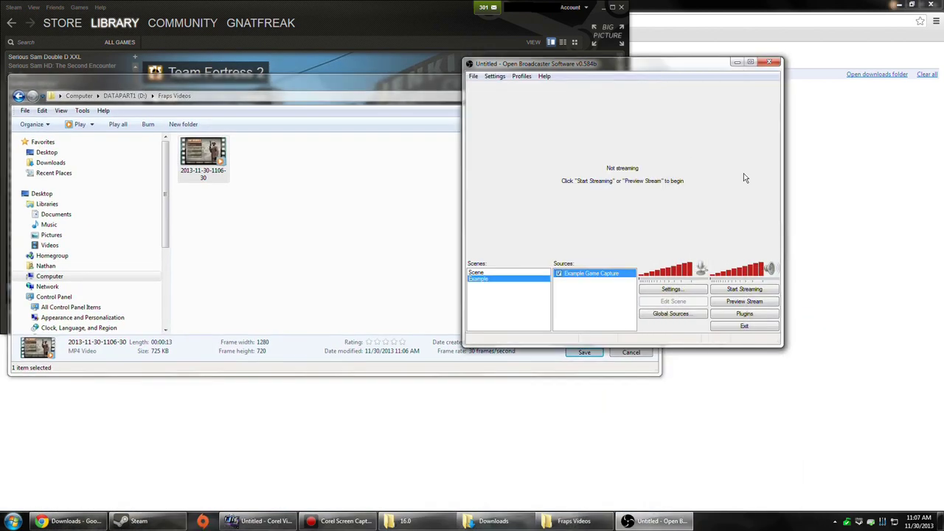
{"action": "left_click", "coordinate": [676, 289]}
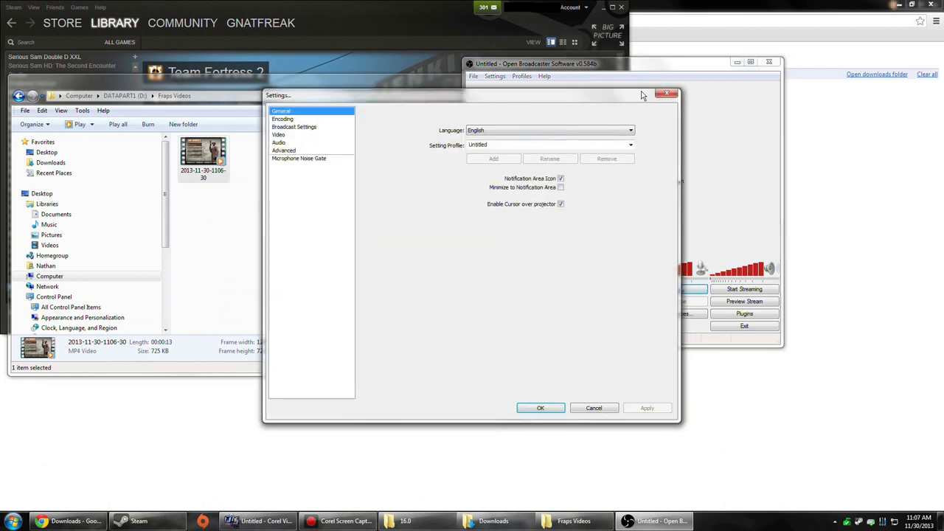
{"action": "left_click", "coordinate": [667, 94]}
Refresh the Example Game Capture application list, keep the current choice, and confirm.
{"action": "right_click", "coordinate": [623, 274]}
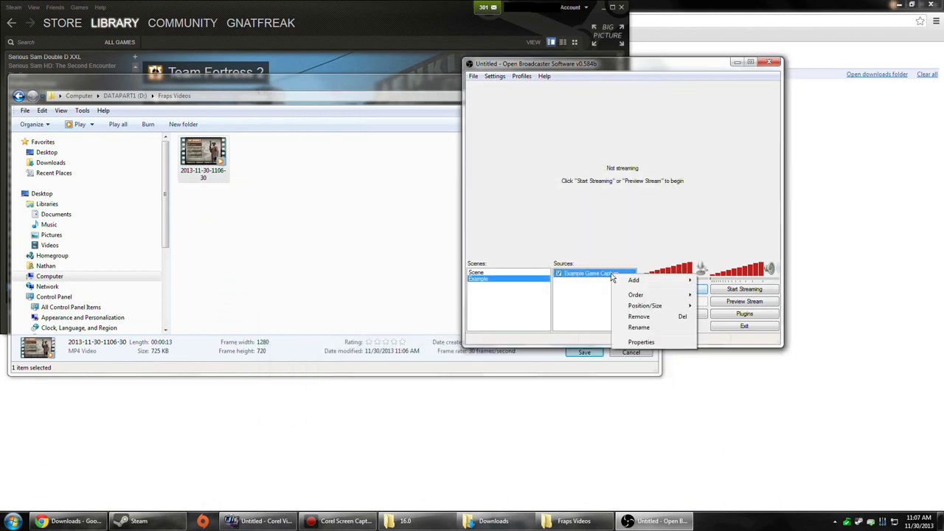
{"action": "left_click", "coordinate": [641, 342]}
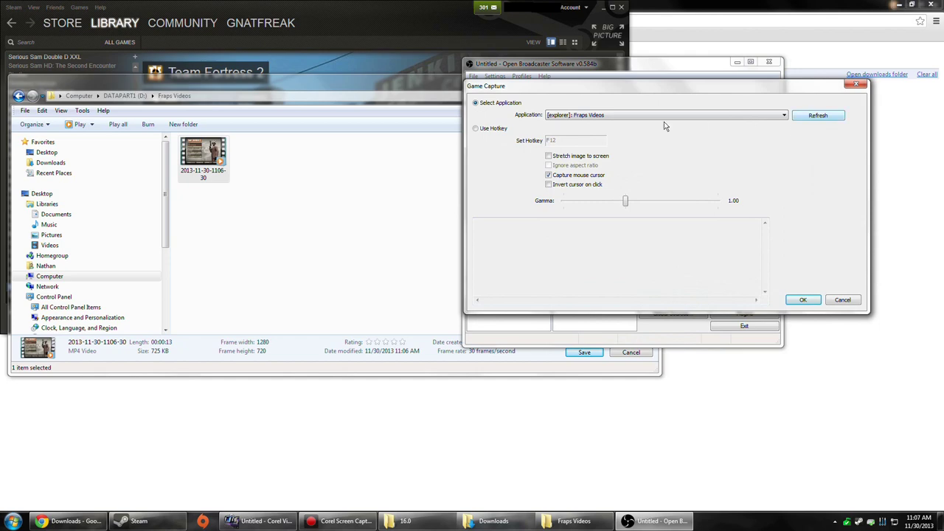
{"action": "left_click", "coordinate": [824, 117]}
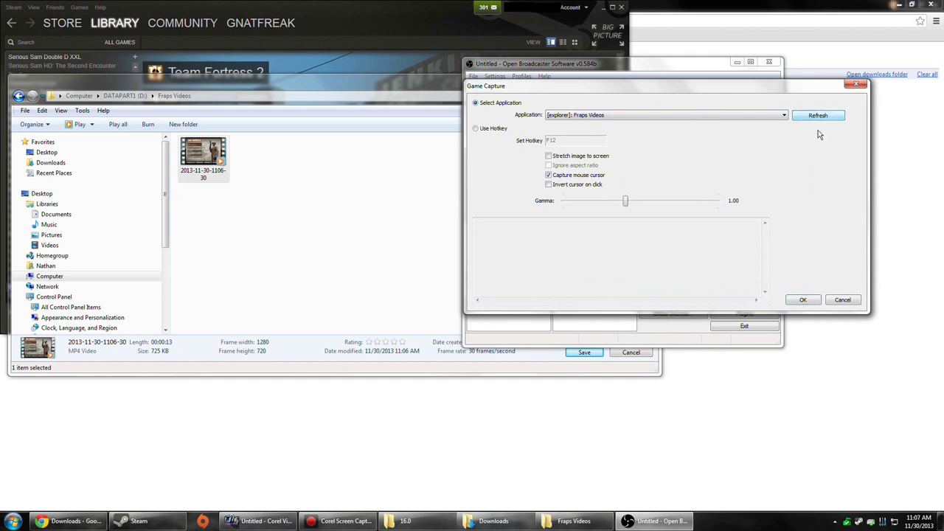
{"action": "left_click", "coordinate": [728, 114]}
{"action": "left_click", "coordinate": [767, 114]}
{"action": "left_click", "coordinate": [802, 298]}
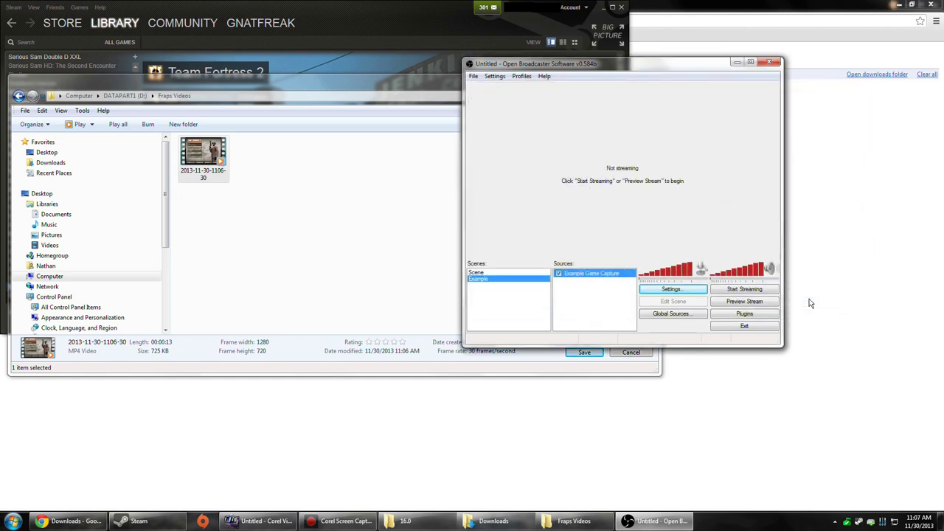